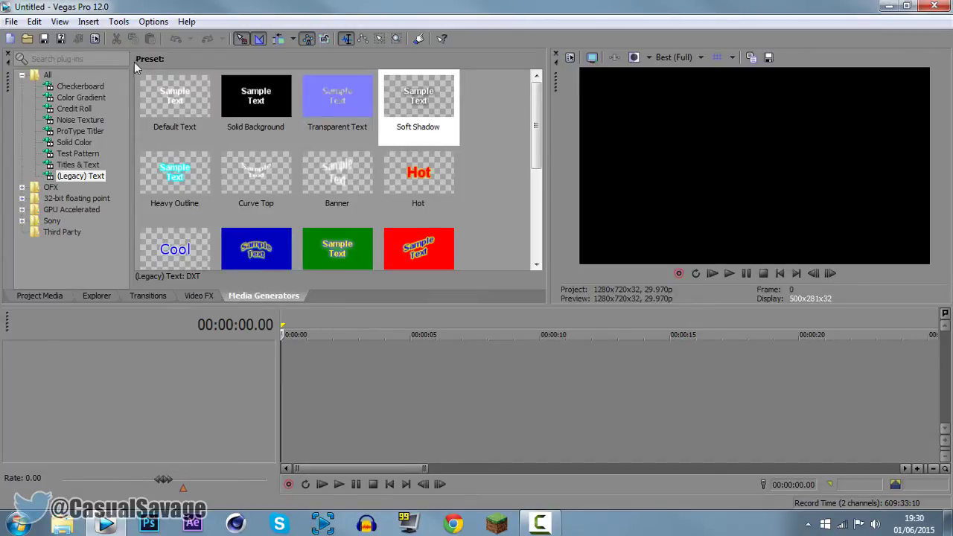
# - Restore the Default window layout and close the Trimmer panel
pyautogui.click(60, 22)
pyautogui.moveTo(162, 62)
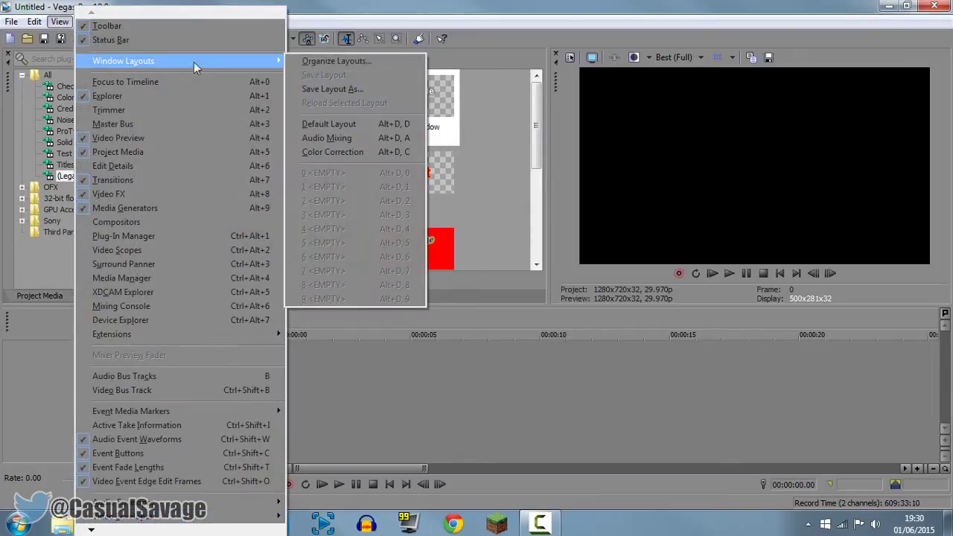
pyautogui.click(356, 128)
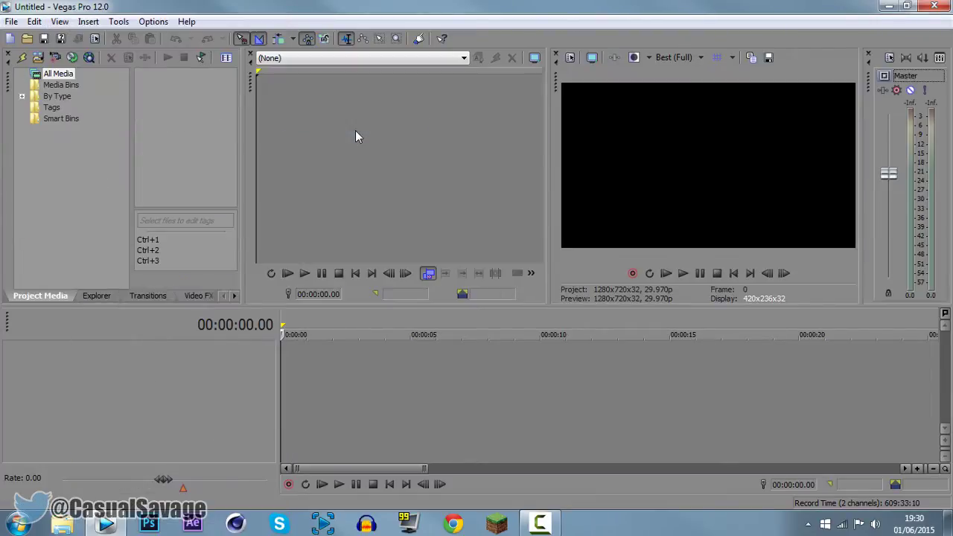
pyautogui.click(250, 57)
# - Add the Hot text preset to the timeline start and replace its sample text with 'CasualSavage'
pyautogui.click(261, 295)
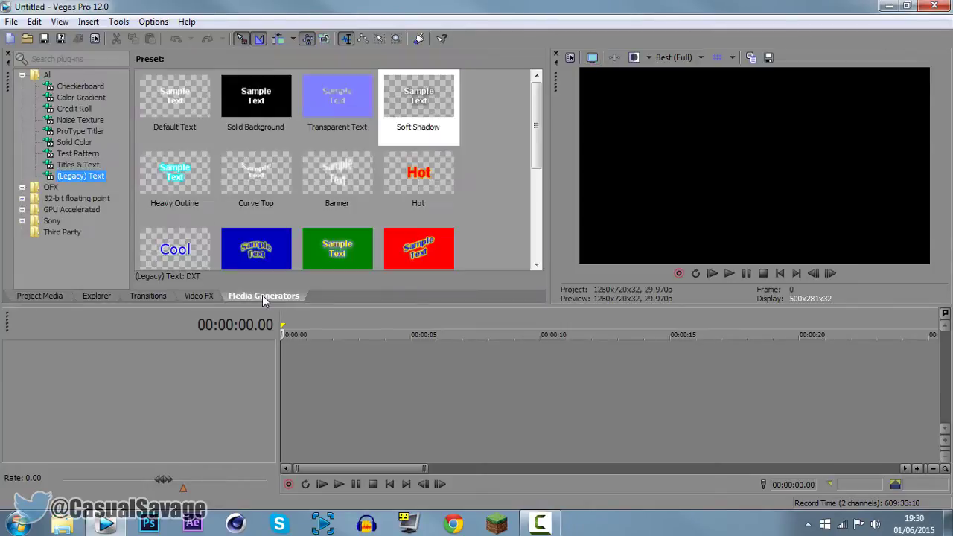
pyautogui.click(425, 166)
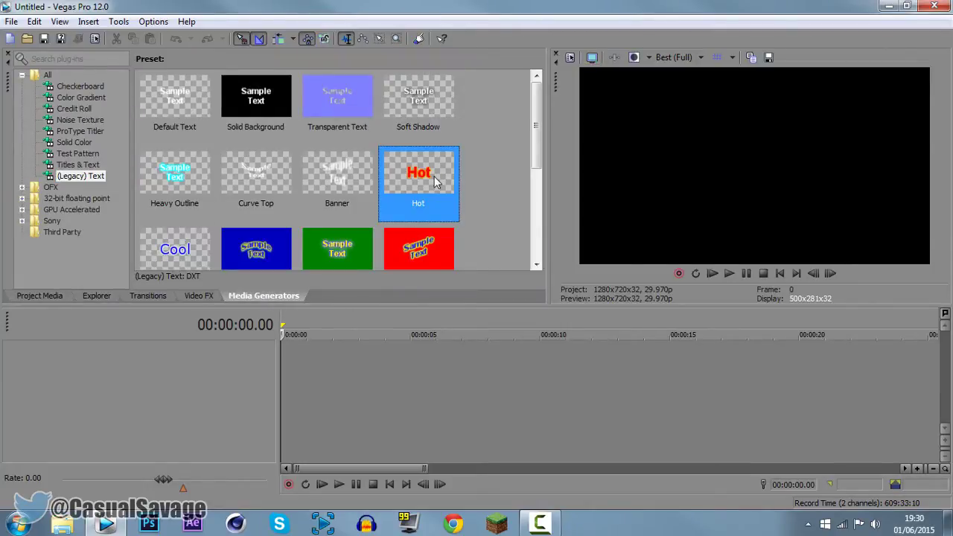
pyautogui.moveTo(436, 183); pyautogui.dragTo(283, 357)
pyautogui.moveTo(397, 357); pyautogui.dragTo(509, 358)
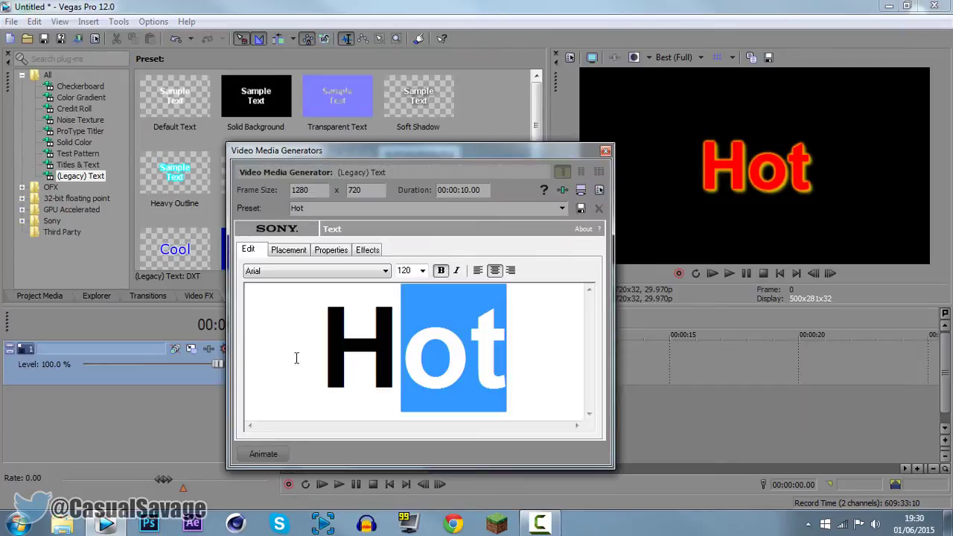
pyautogui.hotkey('ctrl', 'a')
pyautogui.write('Casual')
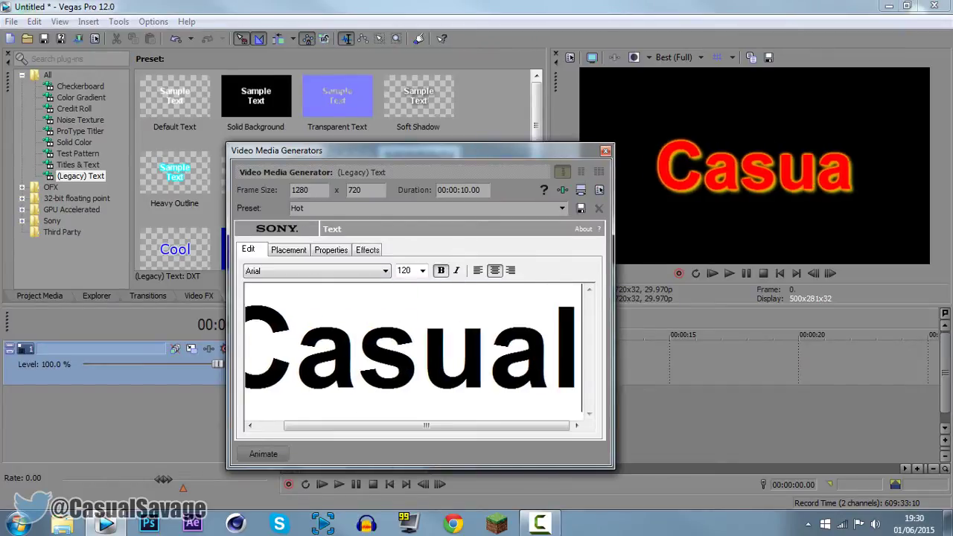
pyautogui.write('Savag')
pyautogui.press('BackSpace')
pyautogui.write('age')
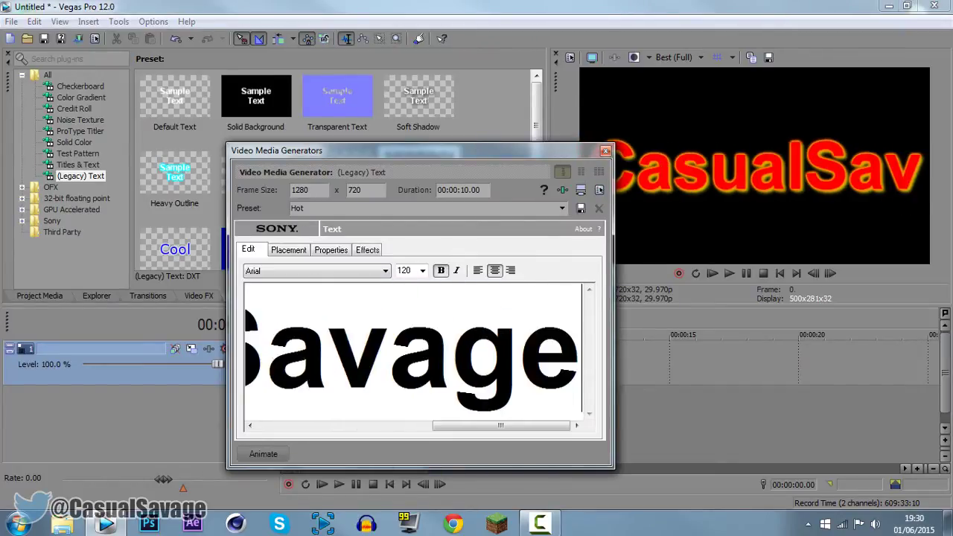
# - Set the CasualSavage text size to 45 and close the text generator
pyautogui.hotkey('ctrl', 'a')
pyautogui.doubleClick(406, 271)
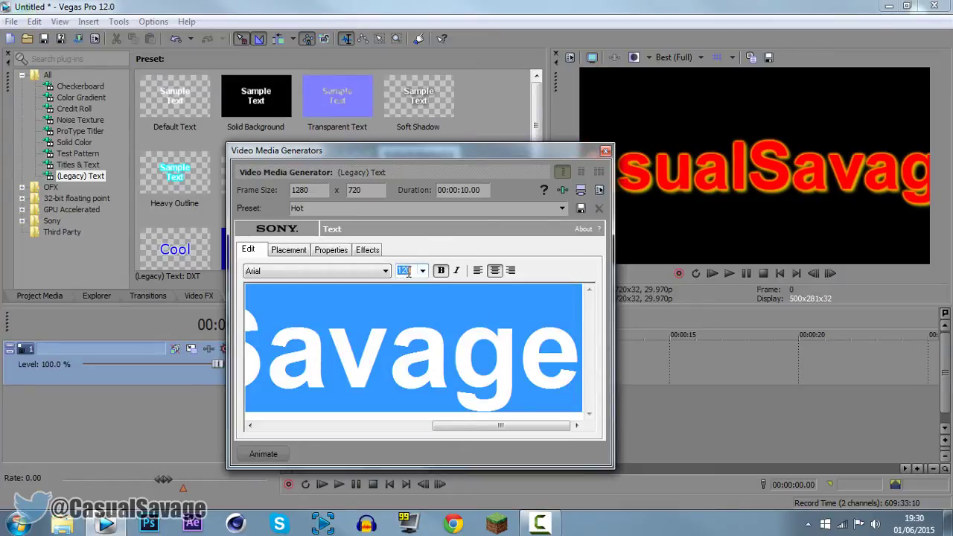
pyautogui.write('45')
pyautogui.press('Return')
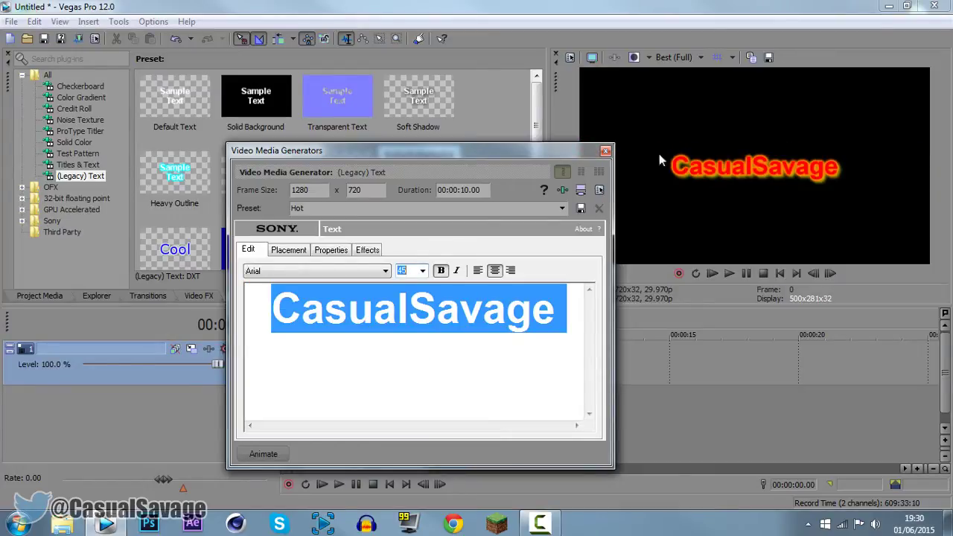
pyautogui.click(606, 152)
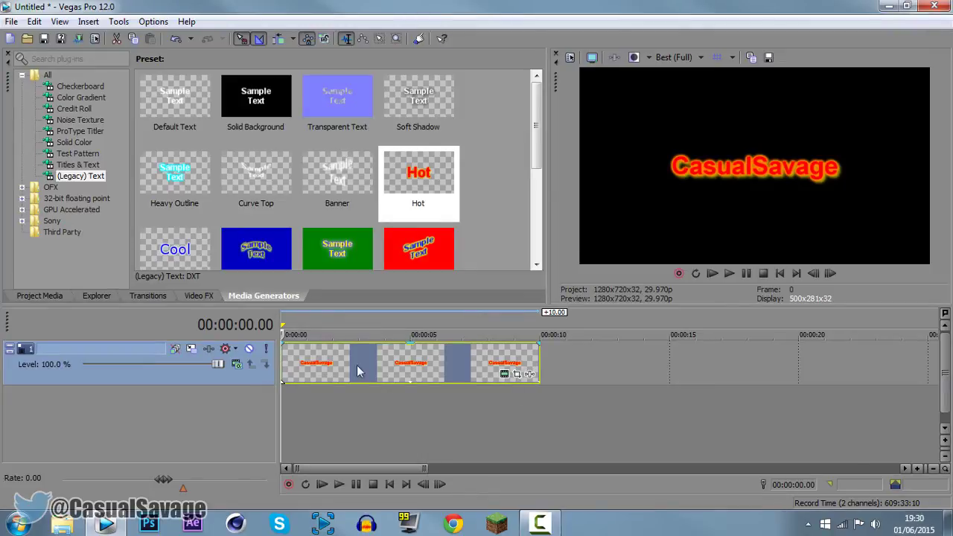
# - Trim the CasualSavage event's end from 10 seconds to just under 8 seconds
pyautogui.scroll(3, 507, 384)
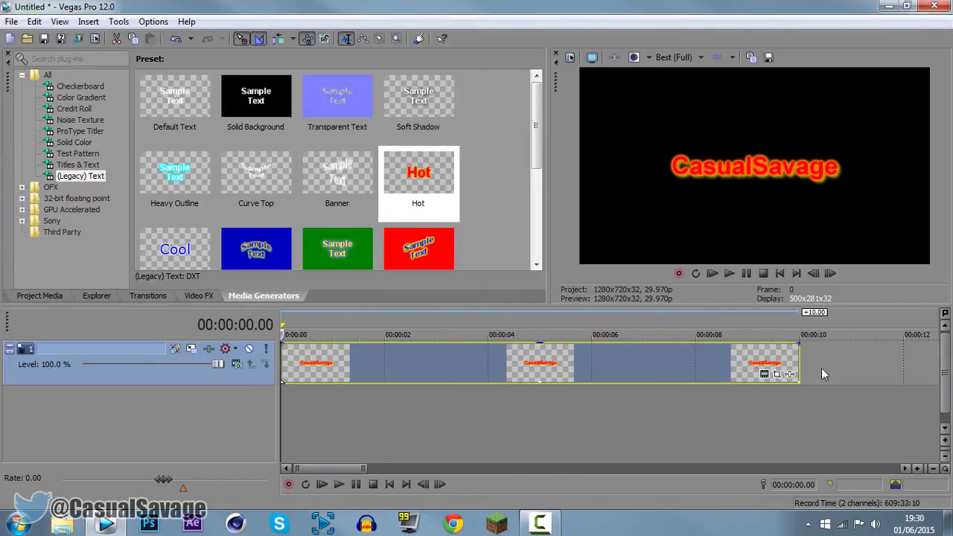
pyautogui.moveTo(799, 368); pyautogui.dragTo(704, 370)
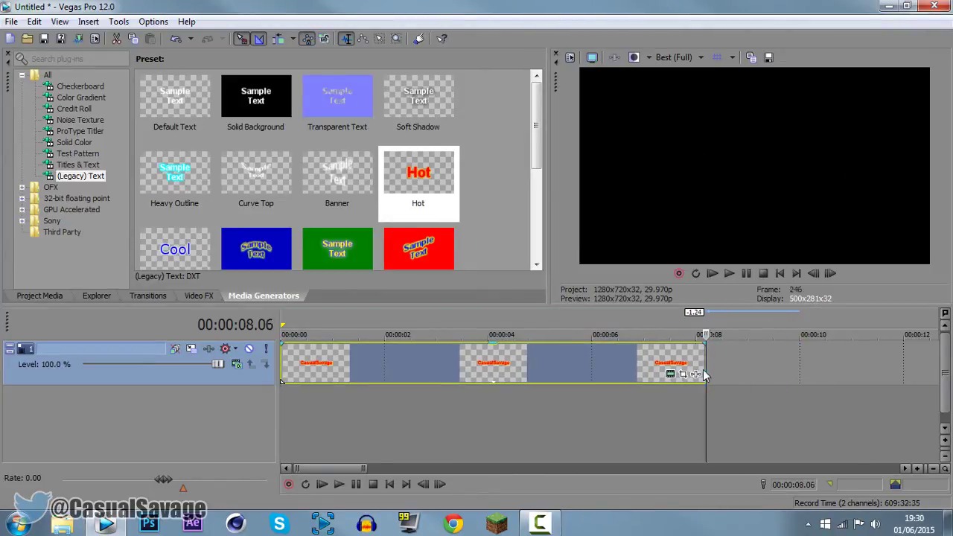
pyautogui.scroll(5, 705, 375)
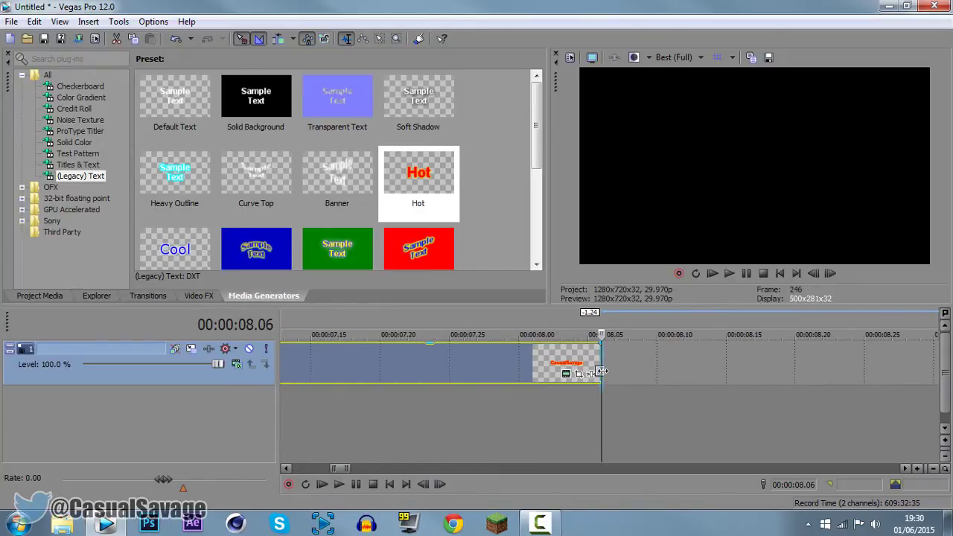
pyautogui.moveTo(602, 371); pyautogui.dragTo(549, 373)
# - Dismiss the Event FX plug-in chooser, return the playhead to 0, and open the event's Pan/Crop
pyautogui.click(538, 373)
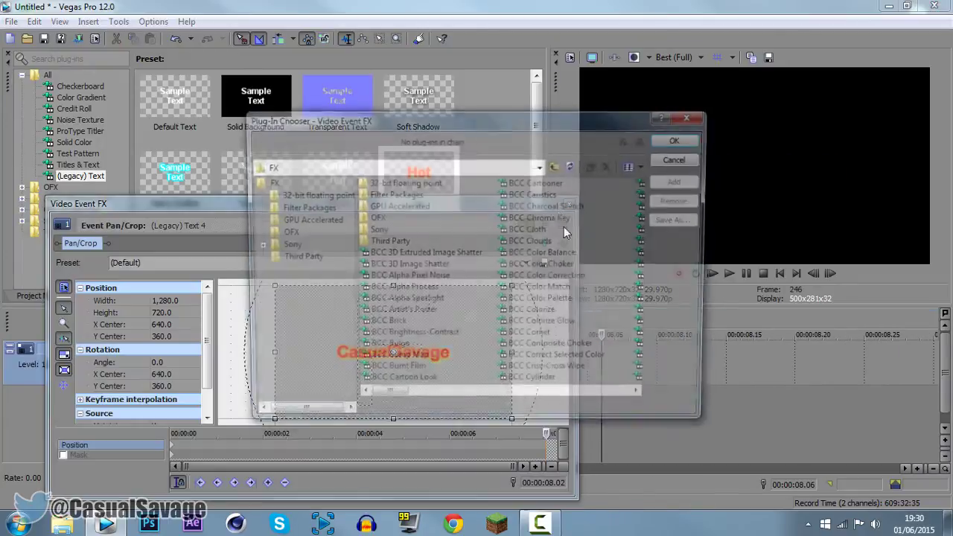
pyautogui.click(672, 160)
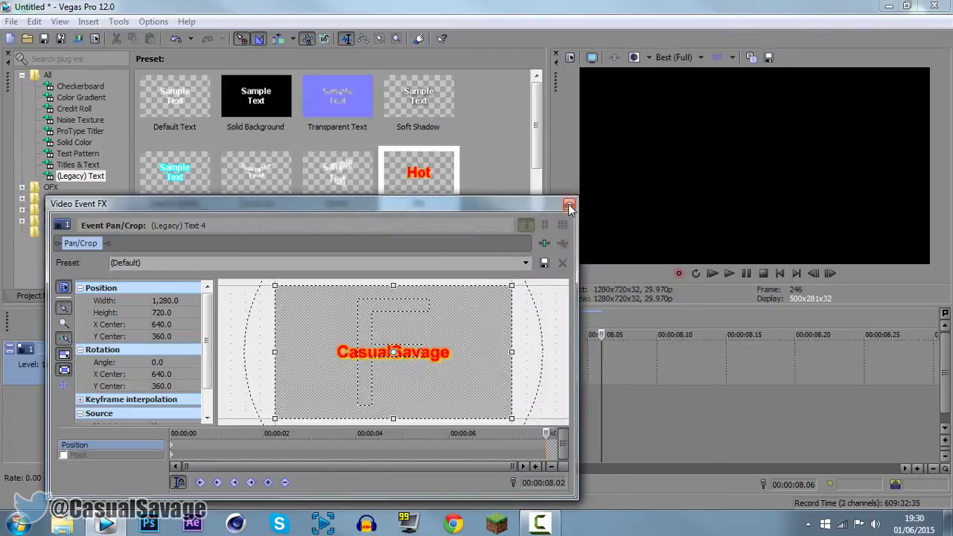
pyautogui.click(569, 204)
pyautogui.scroll(-8, 447, 377)
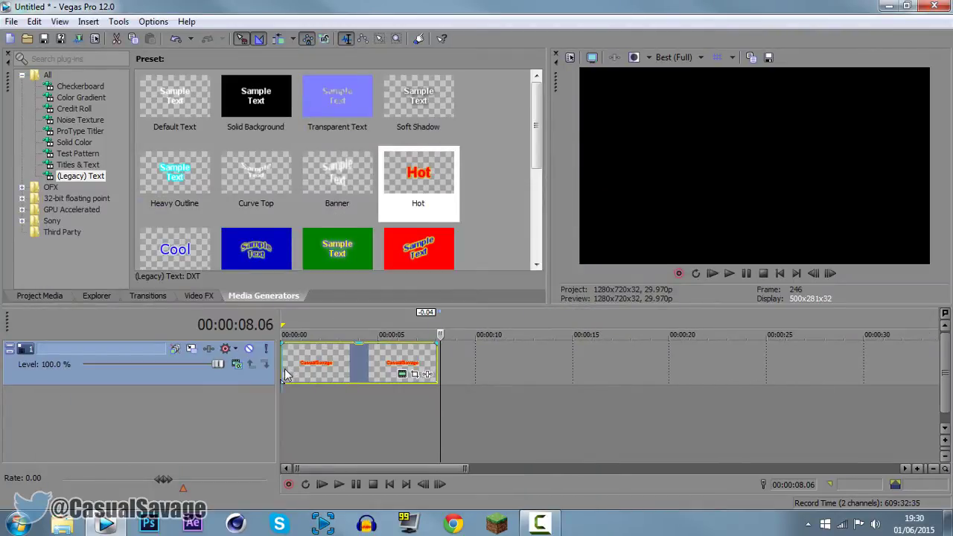
pyautogui.click(286, 375)
pyautogui.scroll(3, 483, 379)
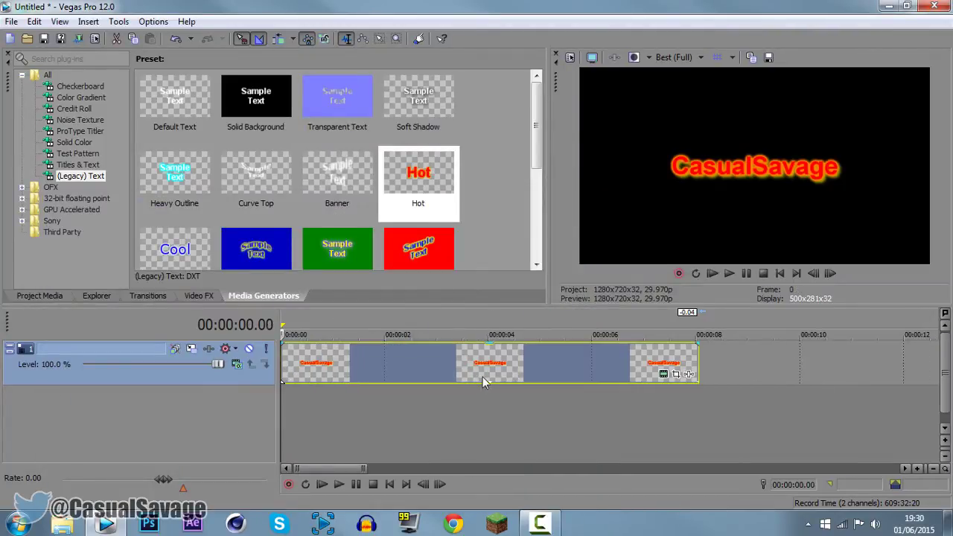
pyautogui.click(675, 374)
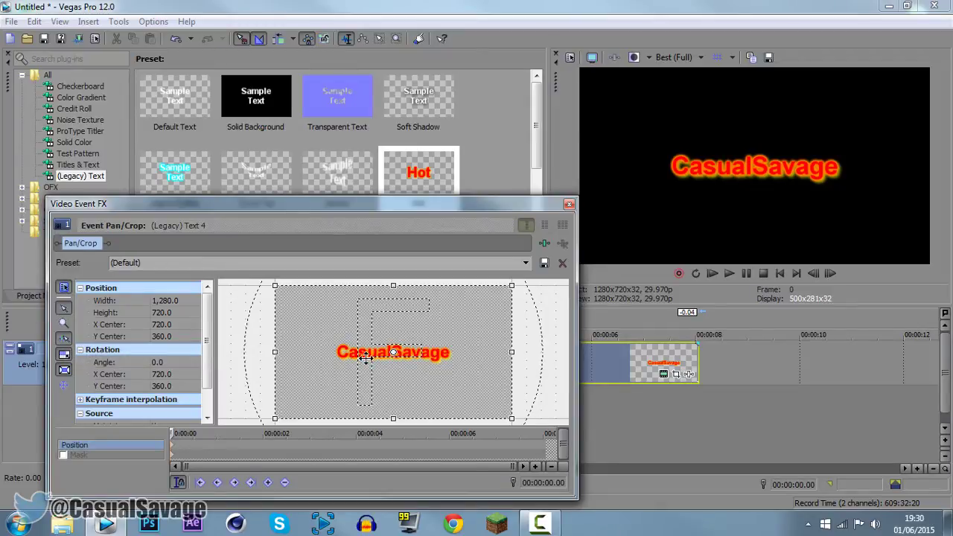
# - Keyframe Pan/Crop X Center from 1,920 at 0 s to 960 at 00:00:01.03
pyautogui.moveTo(383, 362); pyautogui.dragTo(539, 360)
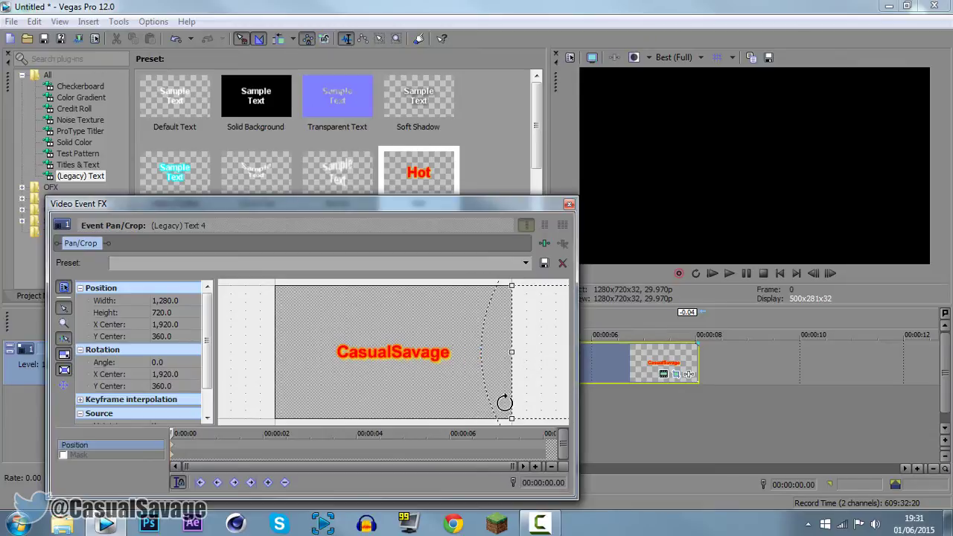
pyautogui.click(219, 444)
pyautogui.scroll(5, 309, 454)
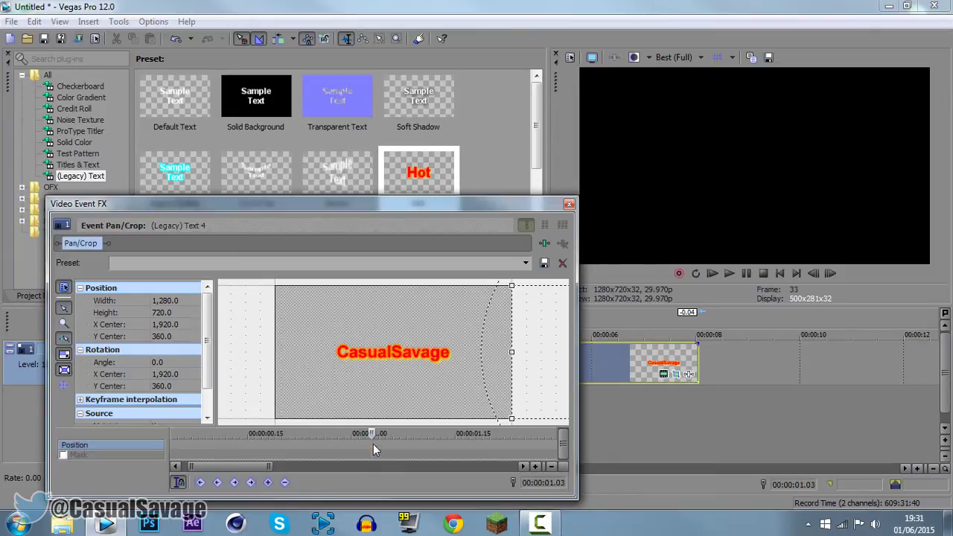
pyautogui.scroll(-5, 366, 447)
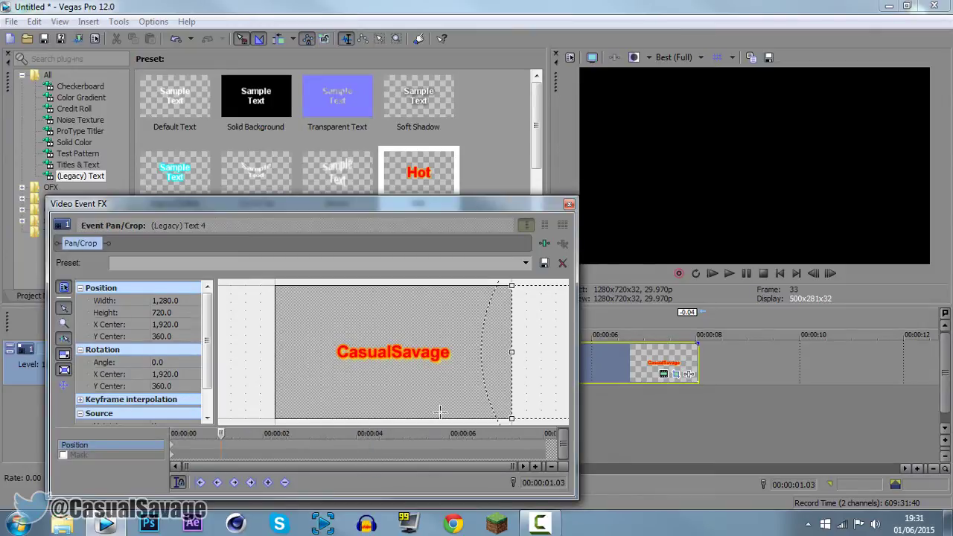
pyautogui.moveTo(532, 378); pyautogui.dragTo(359, 377)
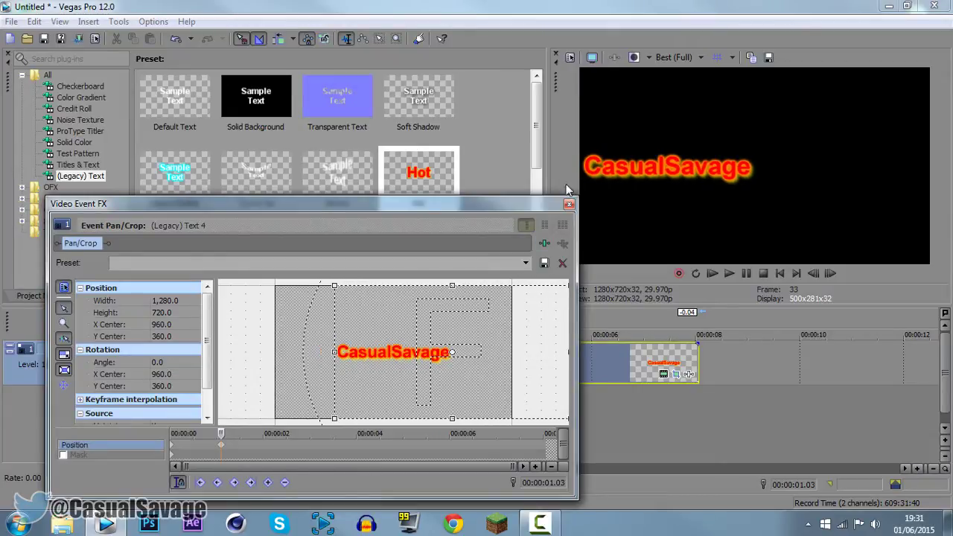
# - Add a Pan/Crop keyframe at 00:00:06.03 with X Center 320 and preview the slide
pyautogui.click(462, 445)
pyautogui.scroll(4, 467, 449)
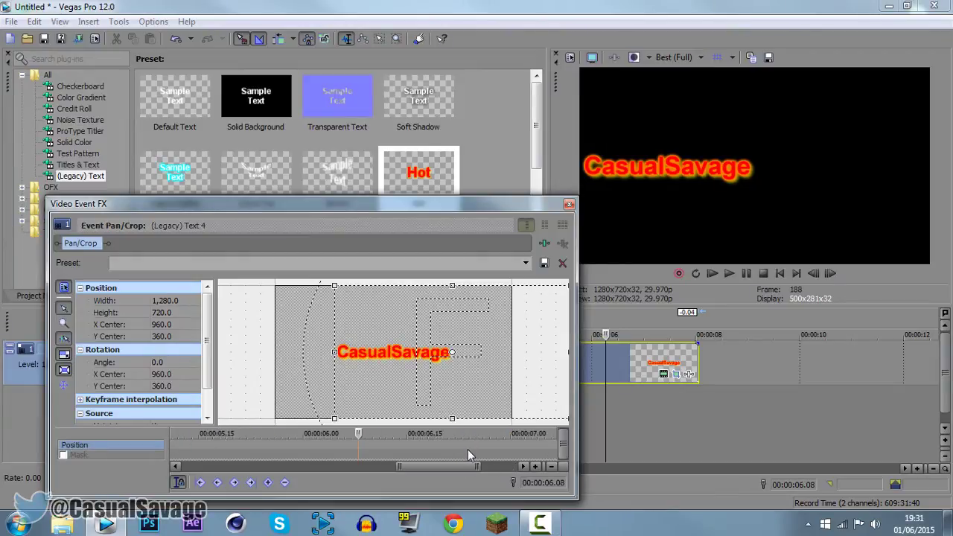
pyautogui.click(324, 448)
pyautogui.scroll(-4, 326, 448)
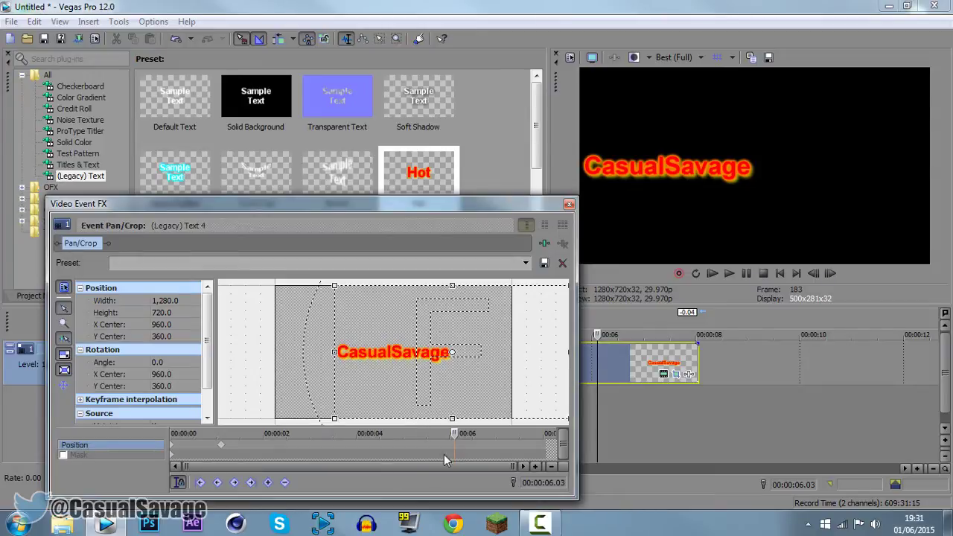
pyautogui.moveTo(512, 369); pyautogui.dragTo(506, 369)
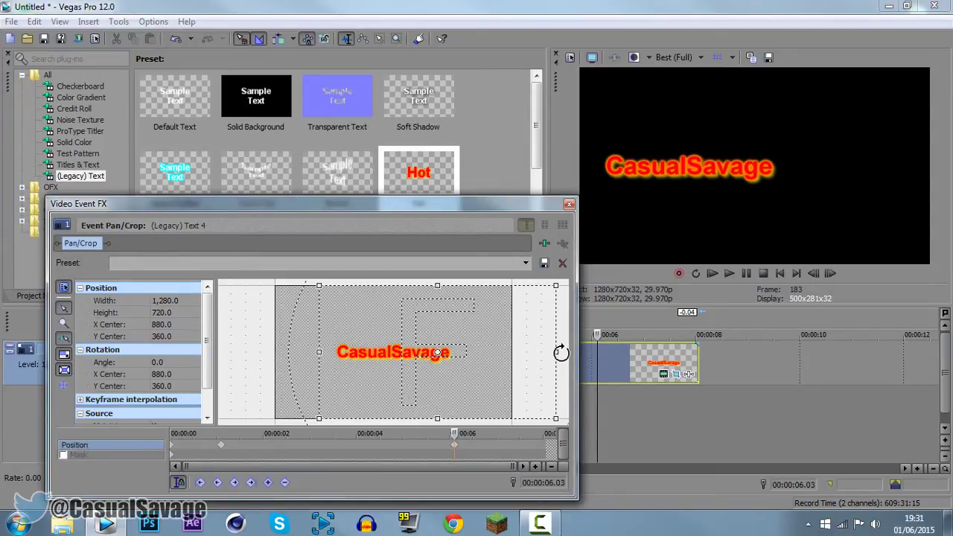
pyautogui.moveTo(491, 385); pyautogui.dragTo(390, 382)
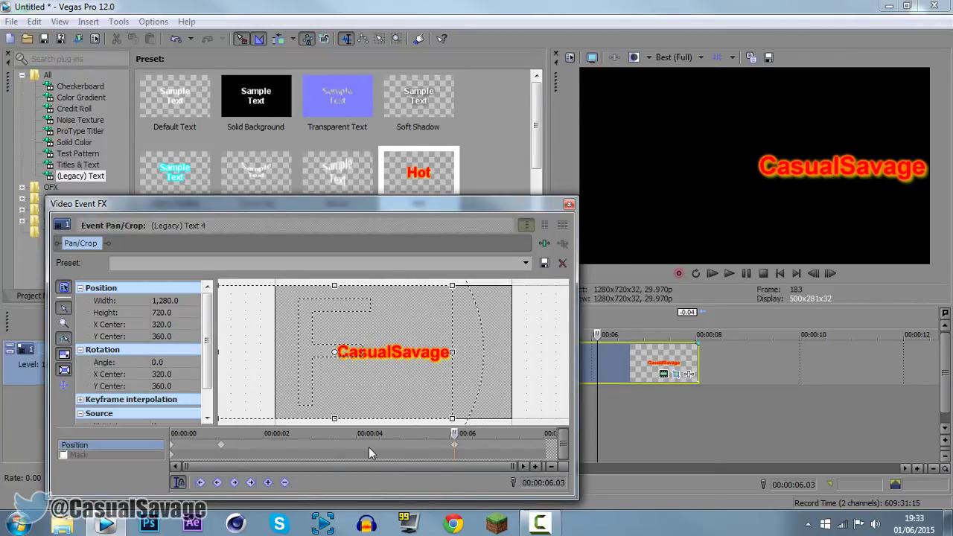
pyautogui.click(220, 445)
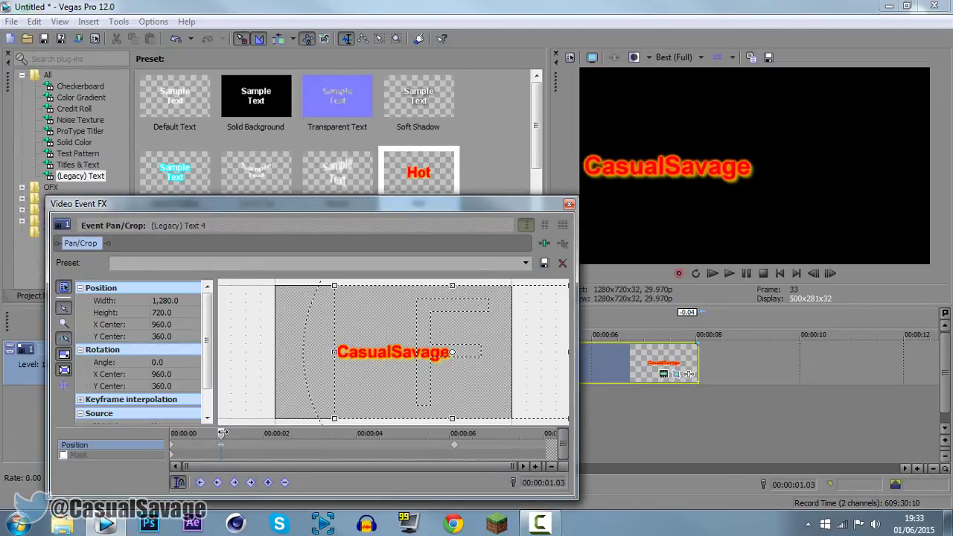
pyautogui.moveTo(222, 433); pyautogui.dragTo(455, 447)
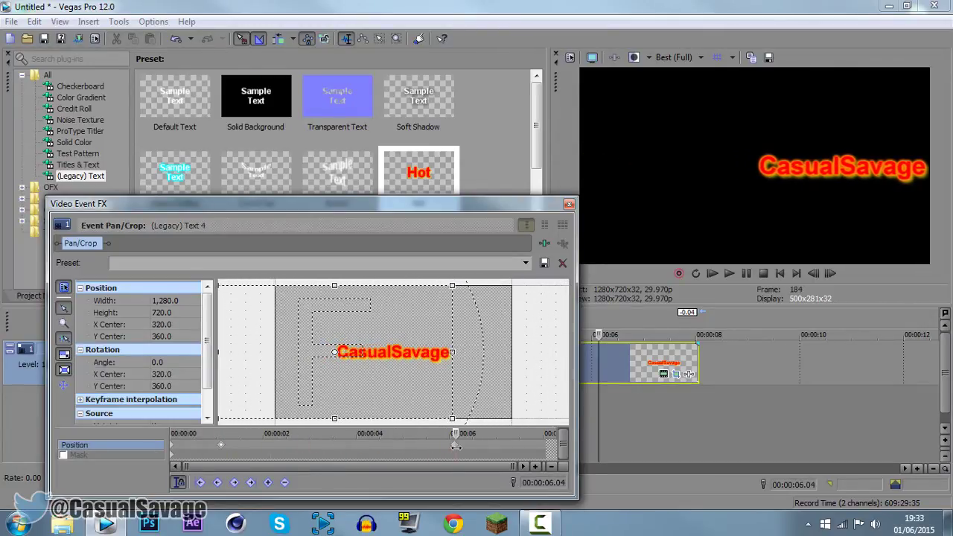
# - Set a final keyframe at 8 seconds with X Center -640, then close Pan/Crop
pyautogui.click(546, 449)
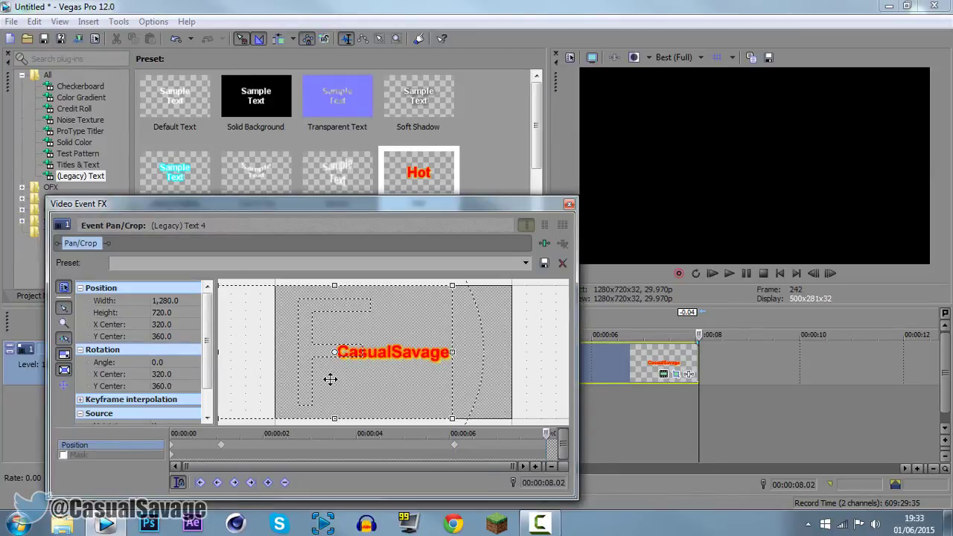
pyautogui.moveTo(419, 379); pyautogui.dragTo(248, 378)
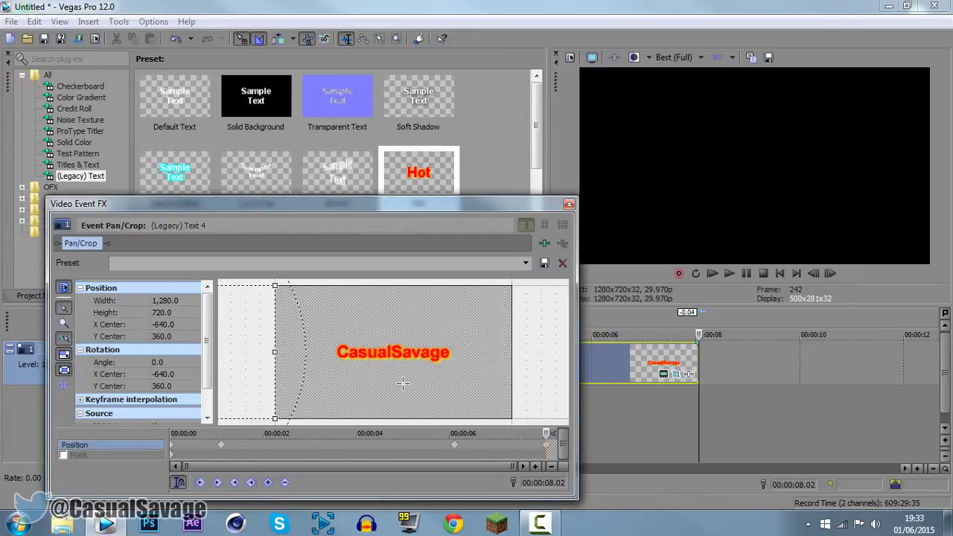
pyautogui.click(569, 203)
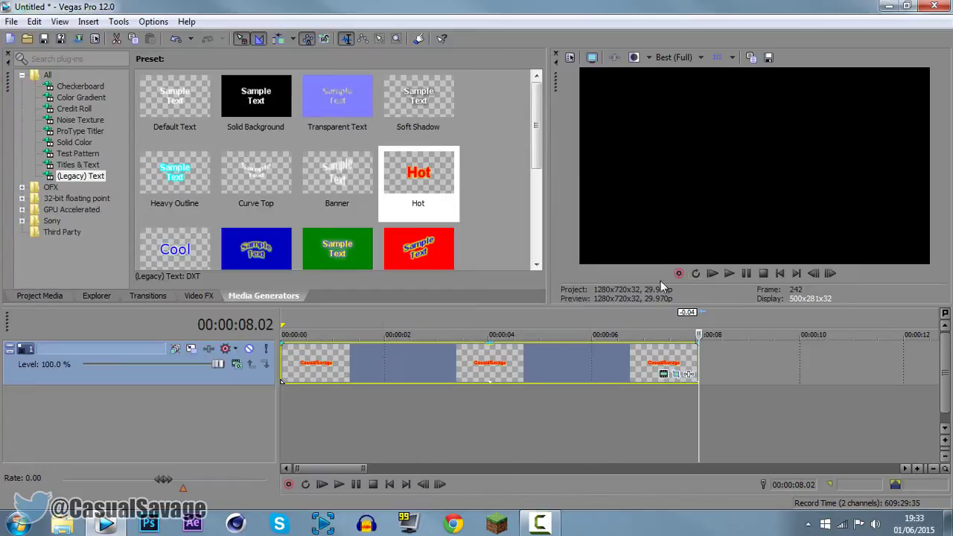
# - Play and pause the slide-through animation, then preview Casual at about 1 second
pyautogui.click(712, 273)
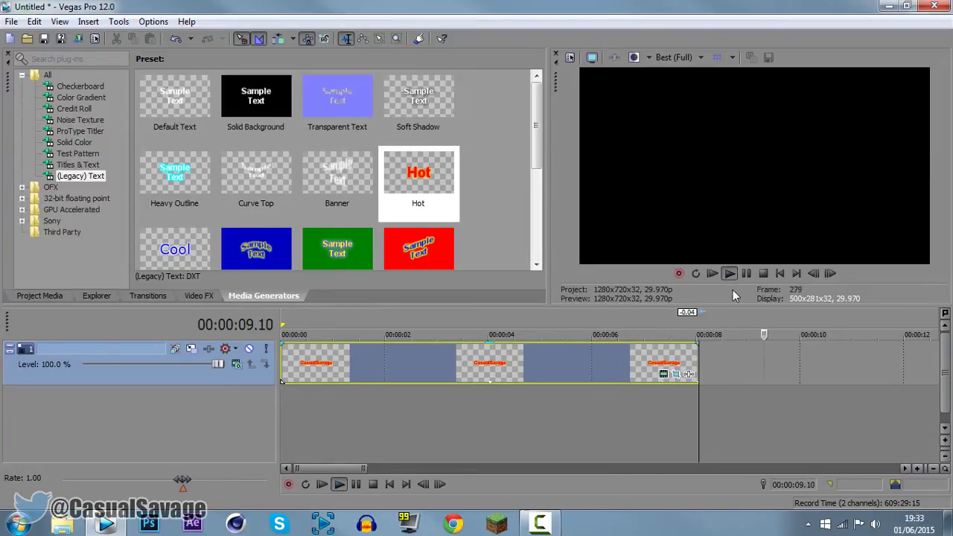
pyautogui.click(745, 275)
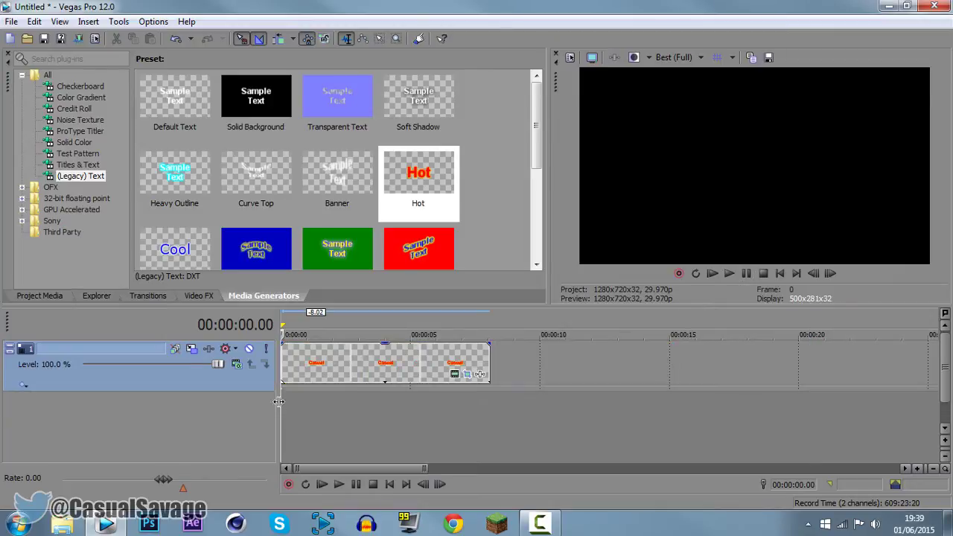
pyautogui.click(310, 365)
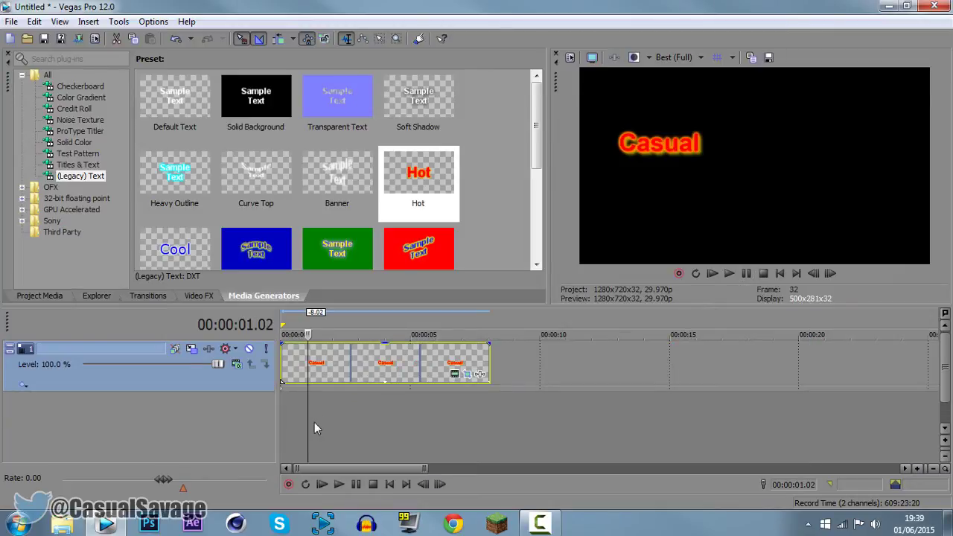
# - Return to the timeline start and insert a second video track
pyautogui.click(284, 419)
pyautogui.rightClick(260, 379)
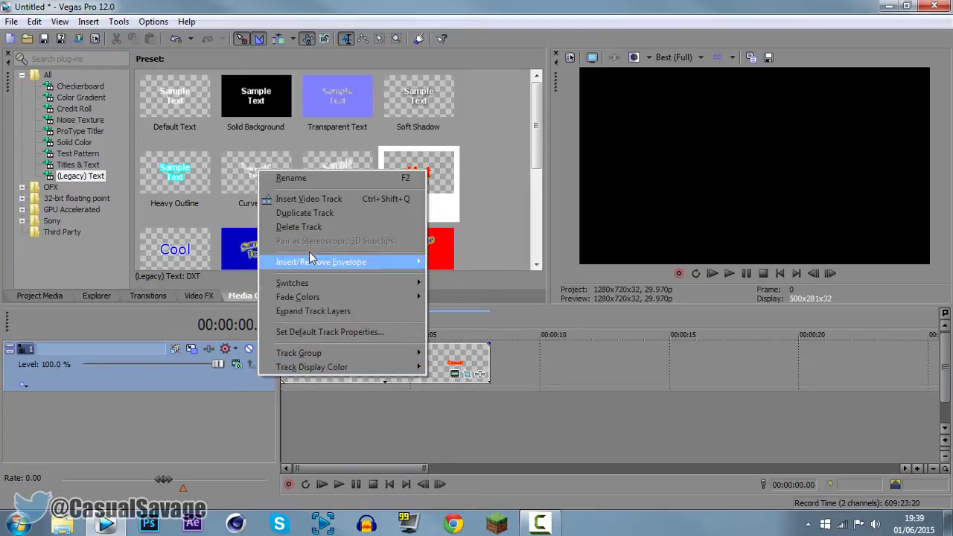
pyautogui.click(323, 205)
# - Add a Hot-style 'Savage' text at size 45 on the new track, trimmed to Casual's length
pyautogui.moveTo(418, 186); pyautogui.dragTo(291, 391)
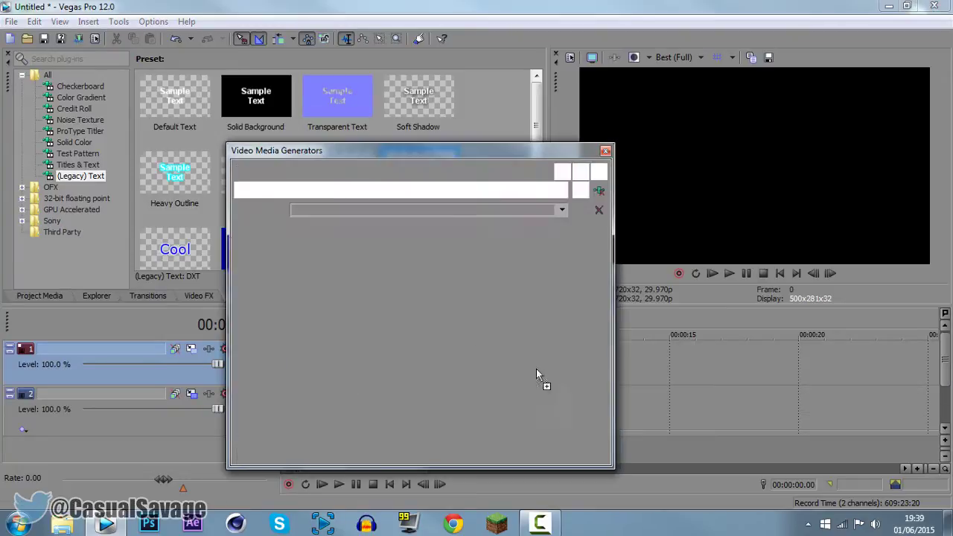
pyautogui.hotkey('ctrl', 'a')
pyautogui.write('Savage')
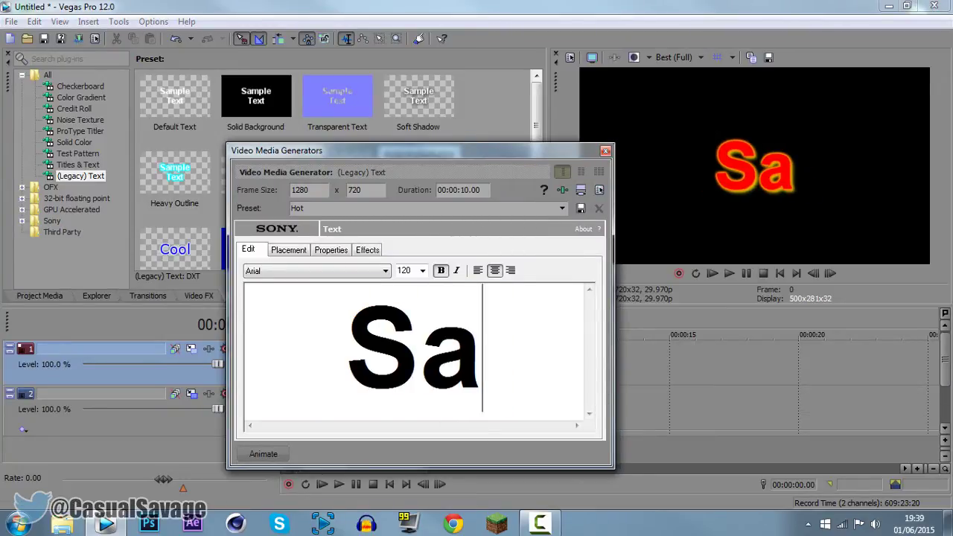
pyautogui.hotkey('ctrl', 'a')
pyautogui.doubleClick(414, 273)
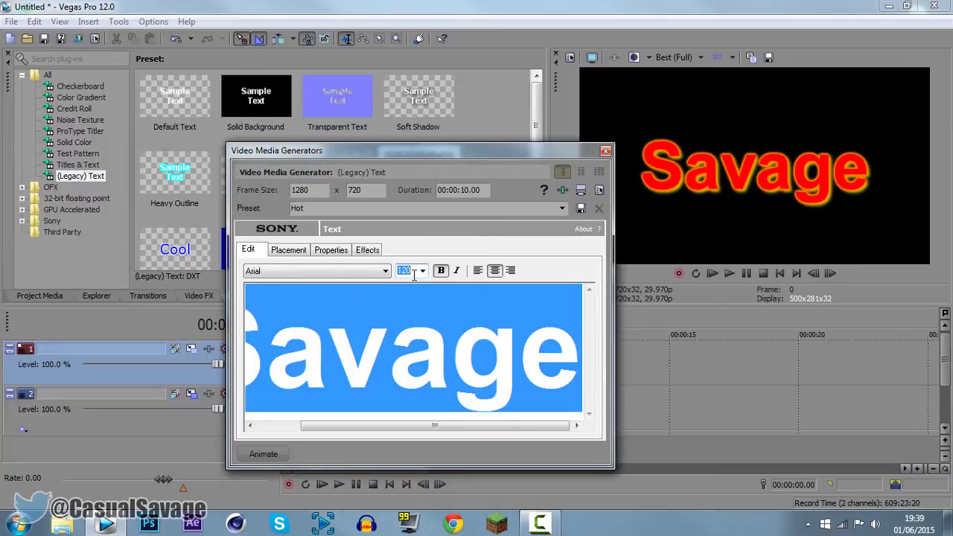
pyautogui.write('45')
pyautogui.press('Return')
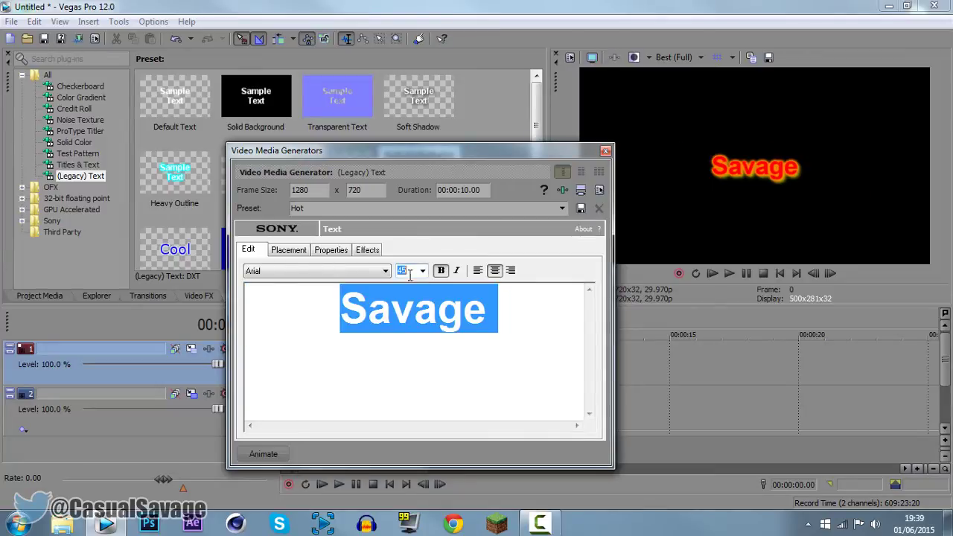
pyautogui.click(606, 151)
pyautogui.moveTo(539, 365); pyautogui.dragTo(489, 365)
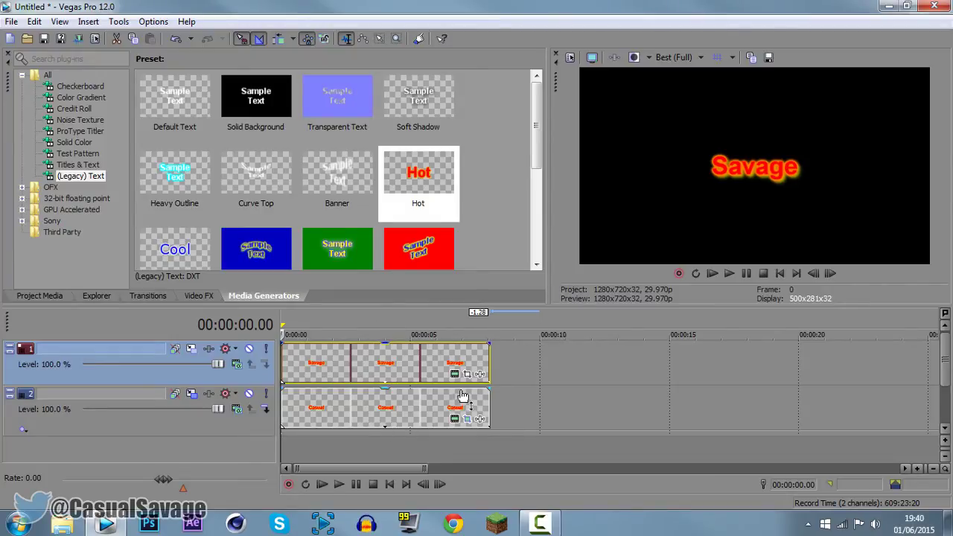
# - Zoom the timeline and place the cursor exactly at 00:00:01.00
pyautogui.click(309, 415)
pyautogui.scroll(10, 415, 421)
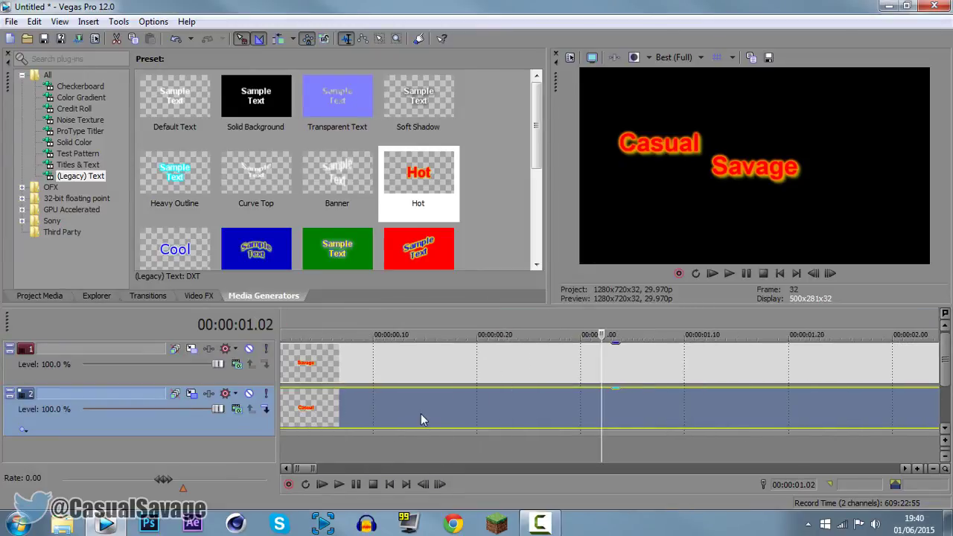
pyautogui.click(476, 415)
pyautogui.click(532, 410)
pyautogui.click(580, 414)
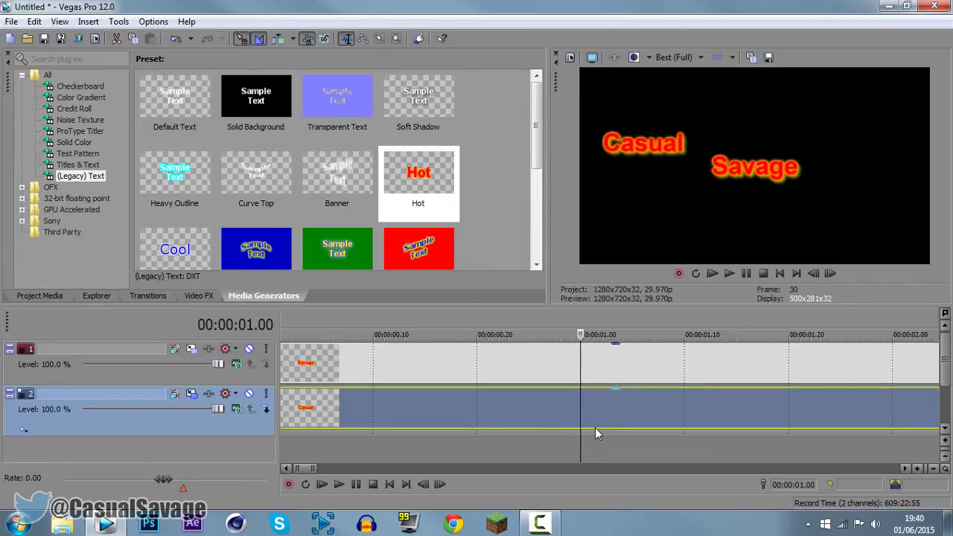
# - Drop unnamed marker 1 at 1 second, then scan forward to around 5–6 seconds
pyautogui.press('m')
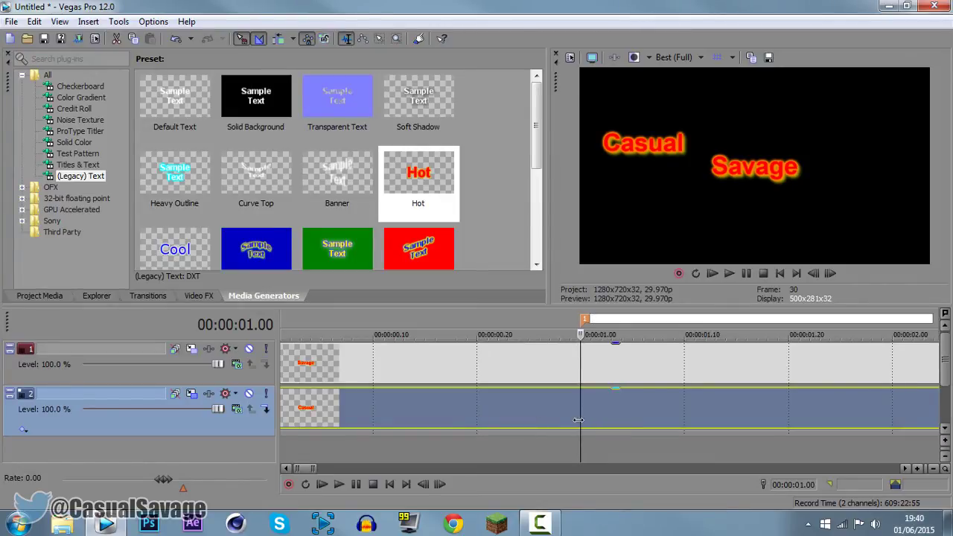
pyautogui.press('Return')
pyautogui.scroll(-8, 588, 398)
pyautogui.click(582, 408)
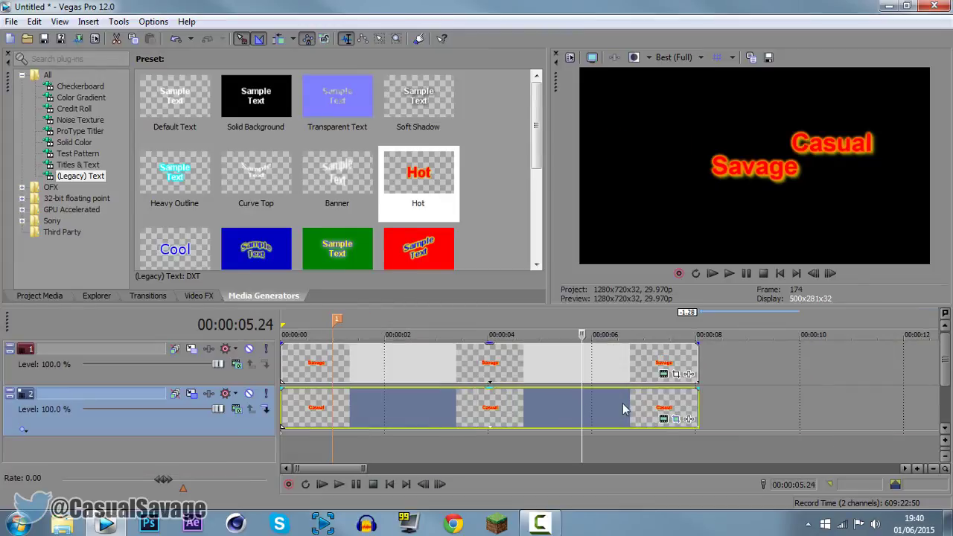
pyautogui.click(630, 408)
pyautogui.press('Left')
pyautogui.press('Left')
pyautogui.press('Left')
pyautogui.press('Left')
pyautogui.press('Left')
pyautogui.press('Left')
pyautogui.press('Left')
pyautogui.press('Left')
pyautogui.press('Left')
pyautogui.press('Left')
pyautogui.press('Left')
pyautogui.press('Left')
pyautogui.press('Left')
pyautogui.press('Left')
pyautogui.press('Left')
pyautogui.press('Left')
pyautogui.press('Left')
pyautogui.press('Left')
pyautogui.press('Left')
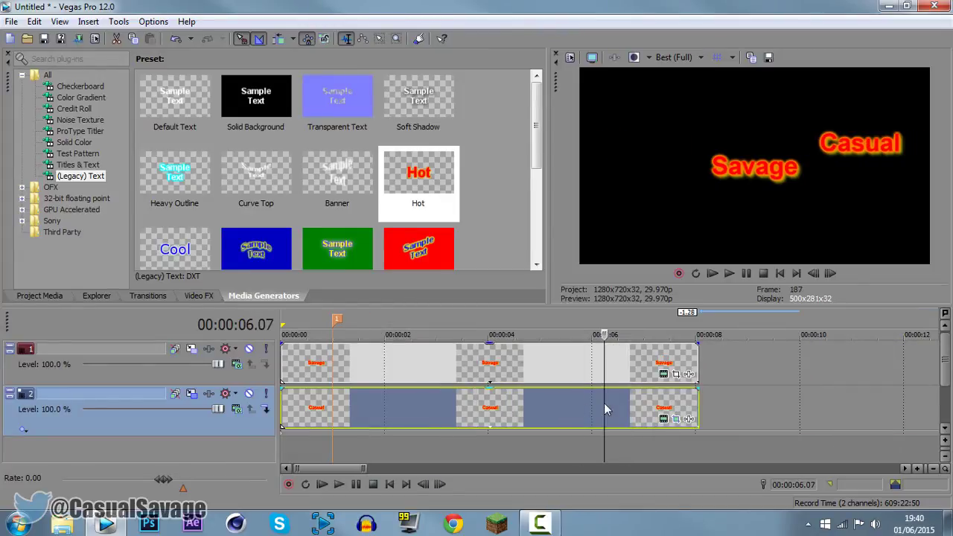
pyautogui.click(559, 416)
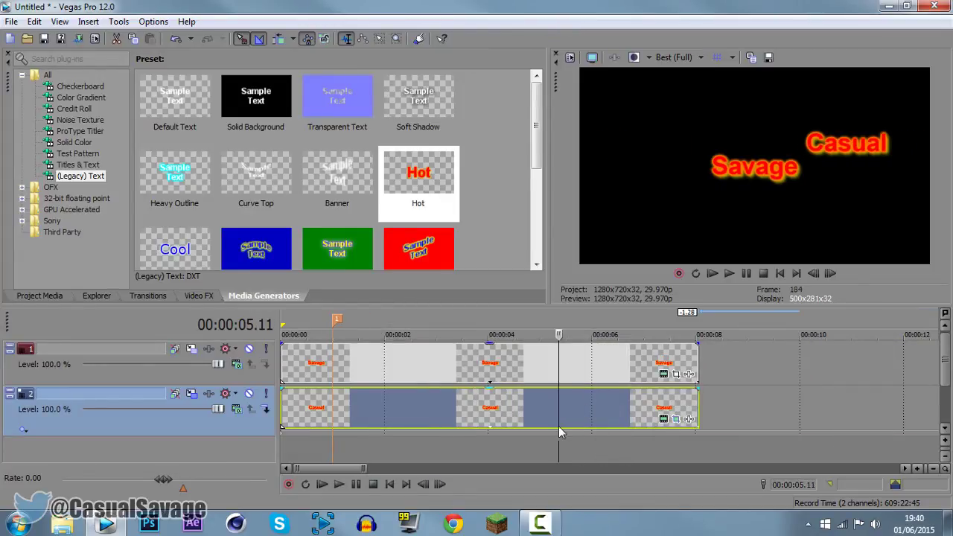
# - Play and step back frame by frame to exactly 00:00:06.00 for marker 2
pyautogui.click(729, 274)
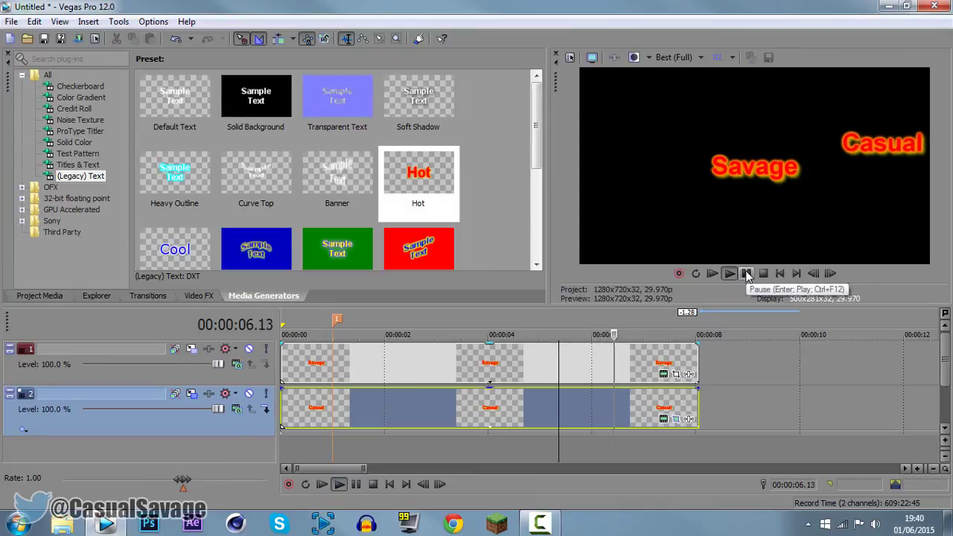
pyautogui.click(746, 273)
pyautogui.scroll(3, 611, 428)
pyautogui.press('Left')
pyautogui.press('Left')
pyautogui.press('Left')
pyautogui.press('Left')
pyautogui.press('Left')
pyautogui.press('Left')
pyautogui.press('Left')
pyautogui.press('Left')
pyautogui.press('Left')
pyautogui.press('Left')
pyautogui.press('Left')
pyautogui.press('Left')
pyautogui.press('Left')
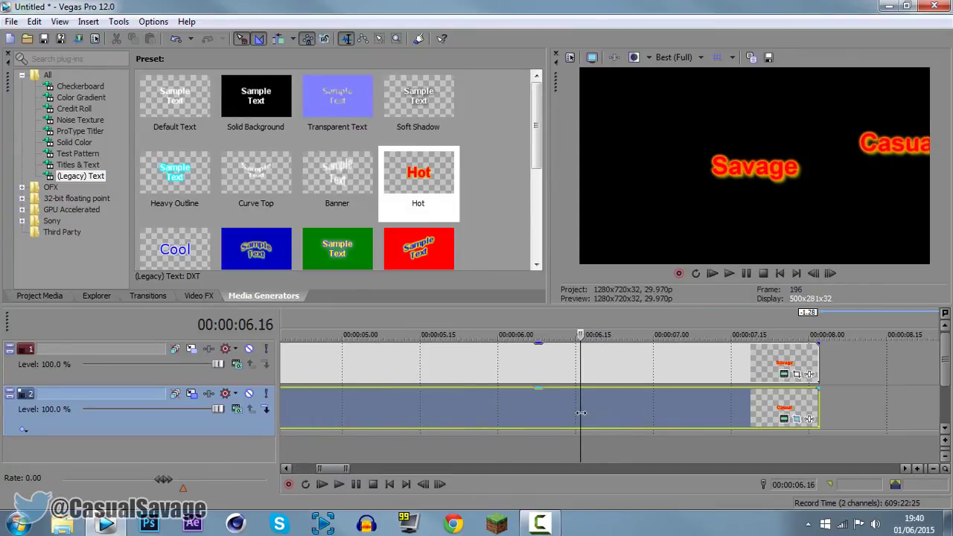
pyautogui.press('Left')
pyautogui.press('Left')
pyautogui.press('Left')
pyautogui.press('Left')
pyautogui.press('Left')
pyautogui.press('Left')
pyautogui.press('Left')
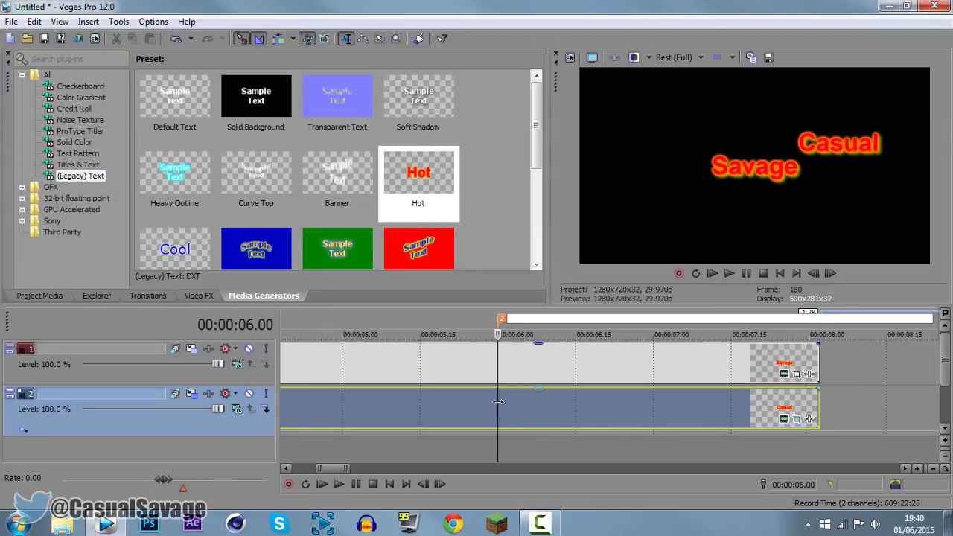
pyautogui.scroll(-6, 502, 399)
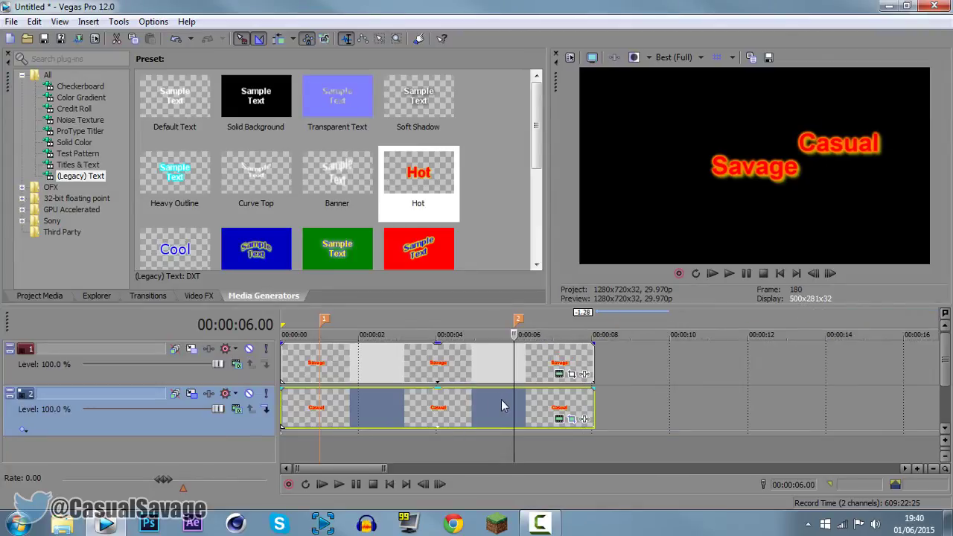
pyautogui.click(309, 380)
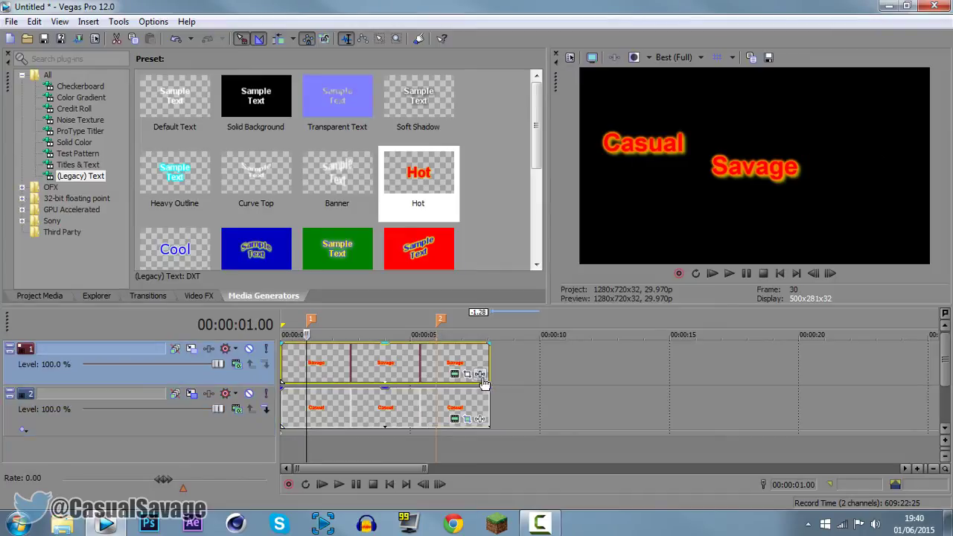
# - Keyframe Savage's Pan/Crop from off-frame at 0 s into frame at the 1-second marker
pyautogui.click(285, 376)
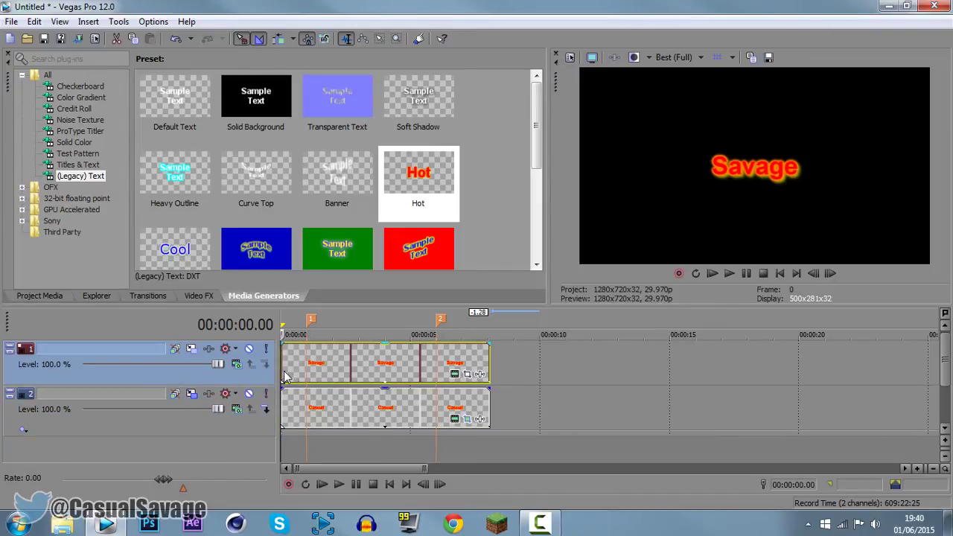
pyautogui.click(467, 375)
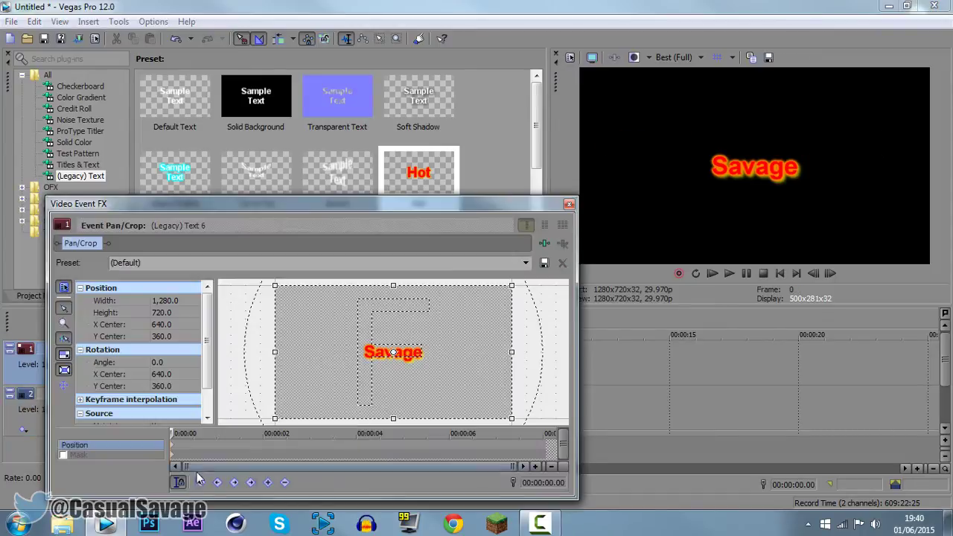
pyautogui.moveTo(416, 401); pyautogui.dragTo(248, 384)
pyautogui.moveTo(360, 204); pyautogui.dragTo(705, 205)
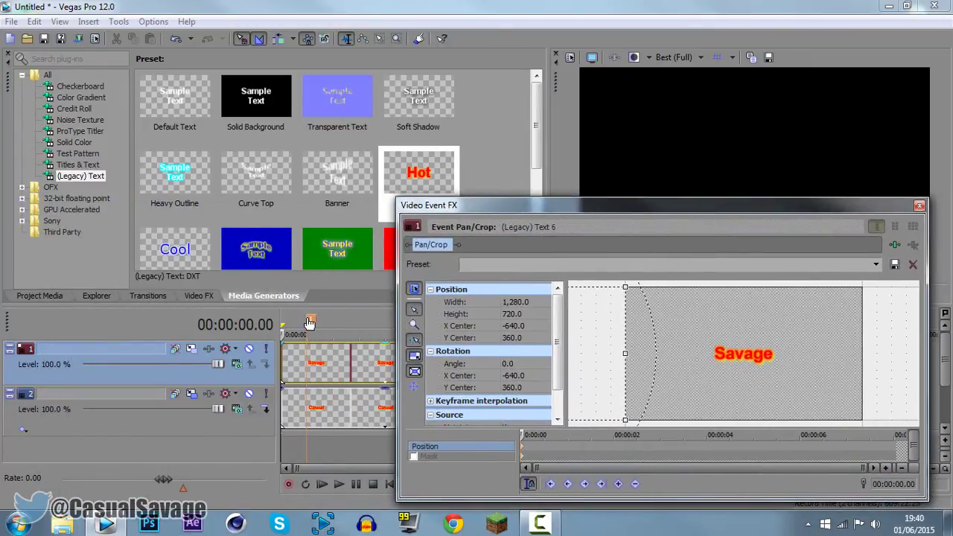
pyautogui.click(307, 331)
pyautogui.moveTo(596, 374); pyautogui.dragTo(747, 376)
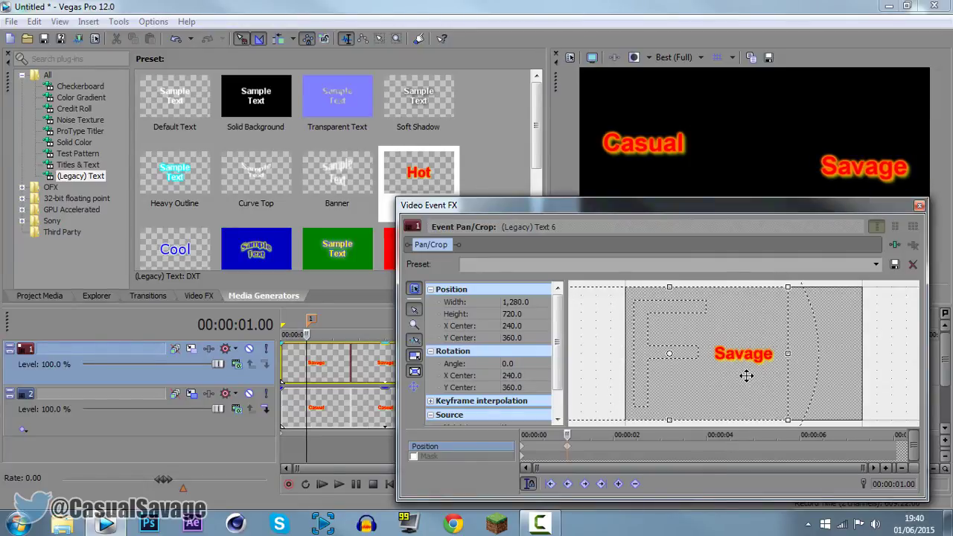
pyautogui.moveTo(613, 205); pyautogui.dragTo(589, 78)
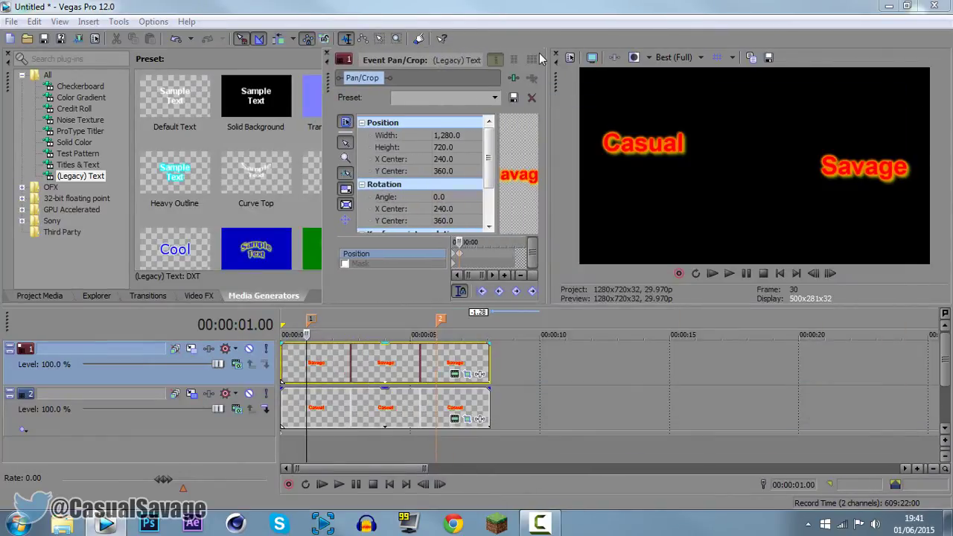
# - Add Savage keyframes at 6 s and 8 s, pushing it out to X Center 1,920, then close Pan/Crop
pyautogui.click(440, 319)
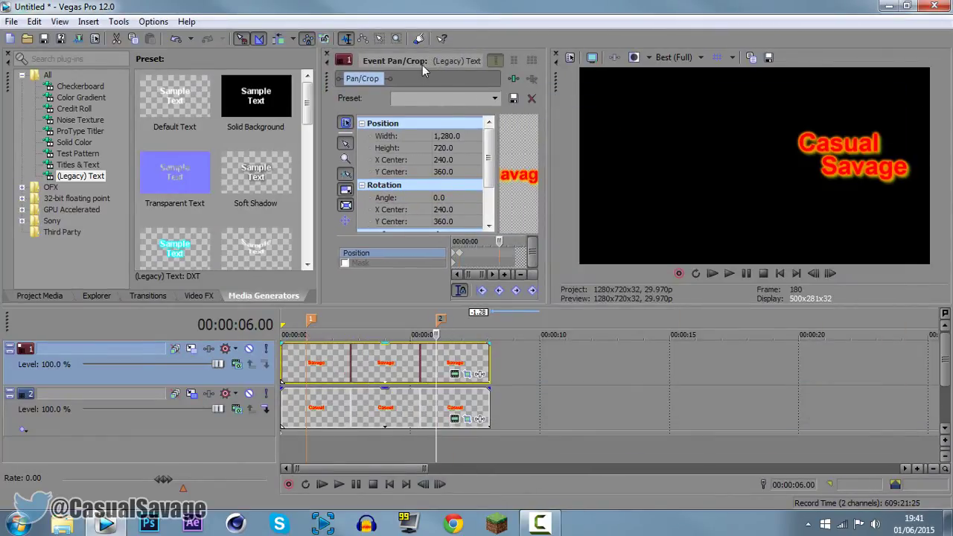
pyautogui.moveTo(330, 88); pyautogui.dragTo(155, 201)
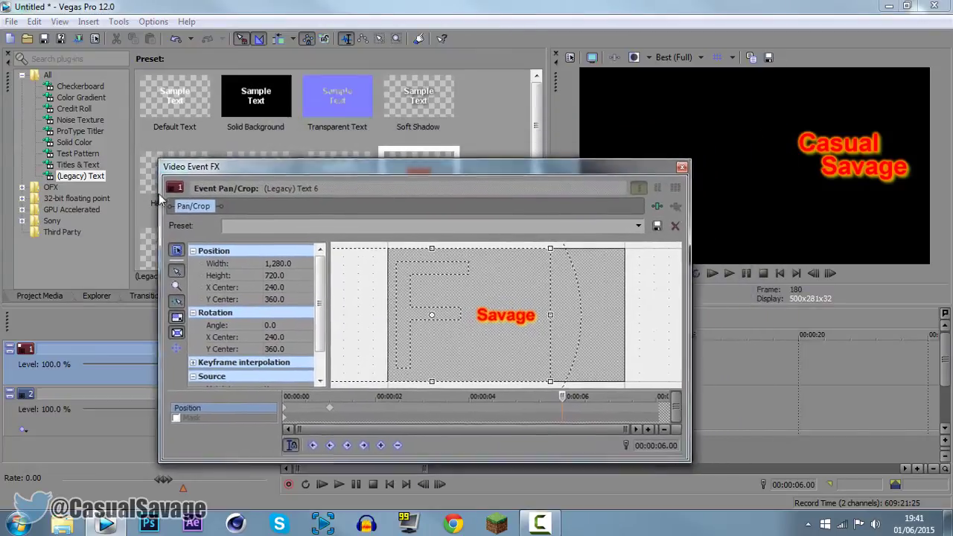
pyautogui.moveTo(437, 345); pyautogui.dragTo(506, 343)
pyautogui.moveTo(548, 161); pyautogui.dragTo(514, 173)
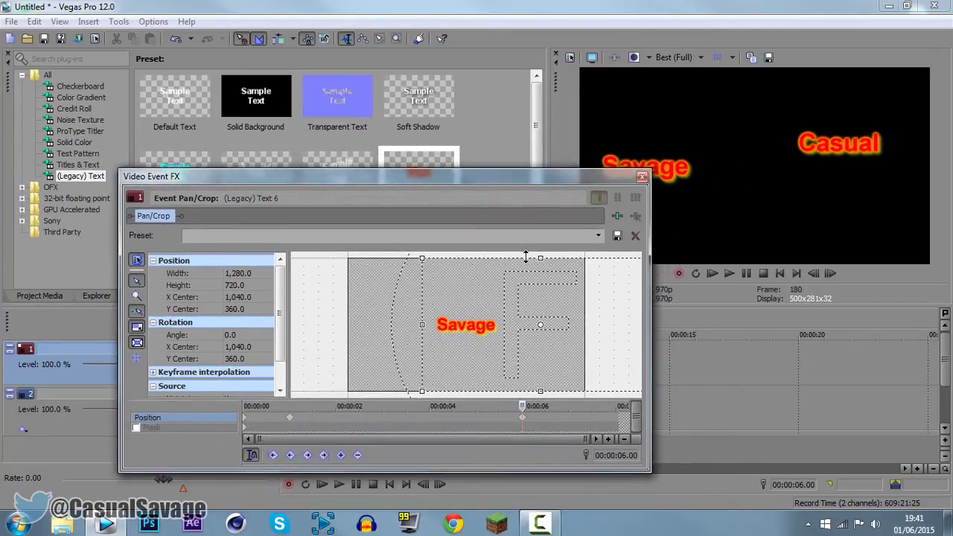
pyautogui.click(618, 423)
pyautogui.moveTo(496, 334); pyautogui.dragTo(605, 321)
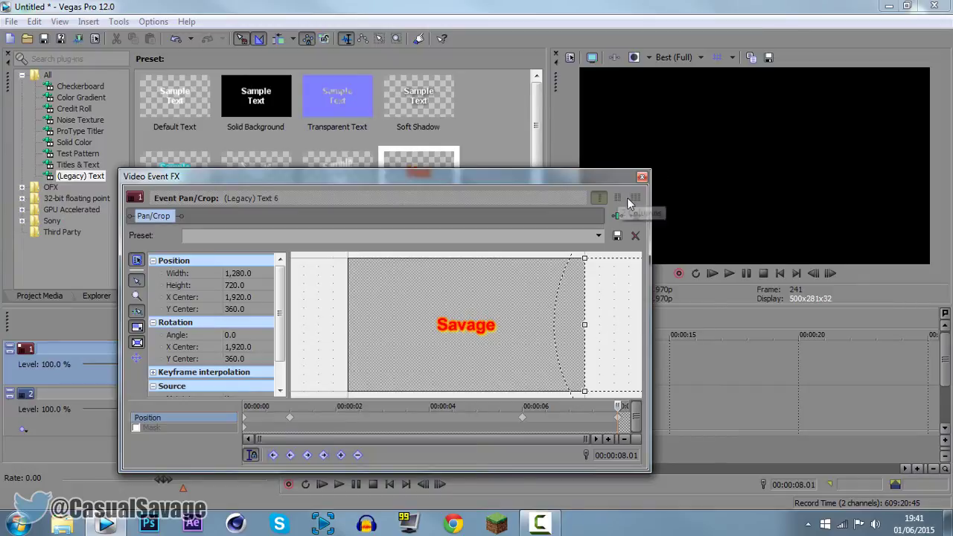
pyautogui.click(642, 177)
# - Play the animation, then check frames at 0, 1.08 and 3.15 seconds
pyautogui.click(712, 274)
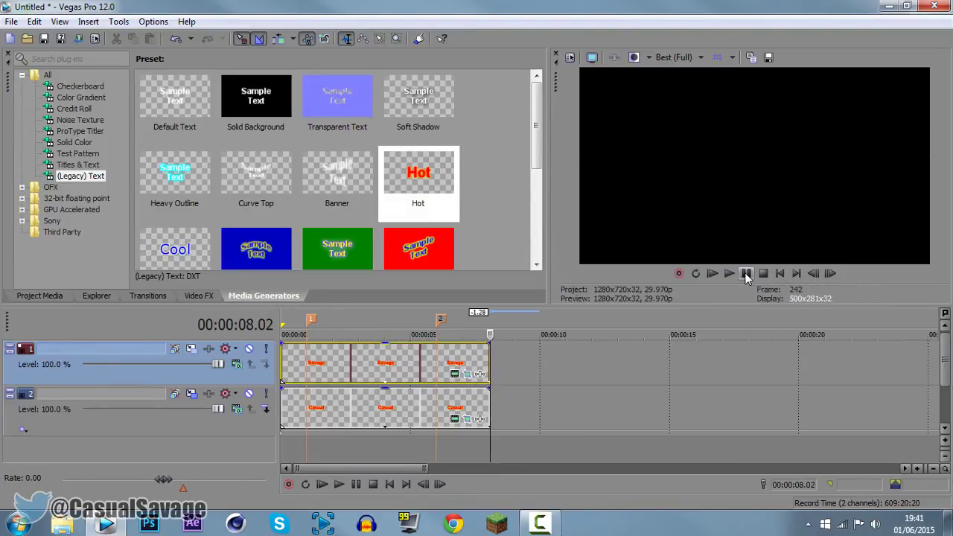
pyautogui.click(286, 379)
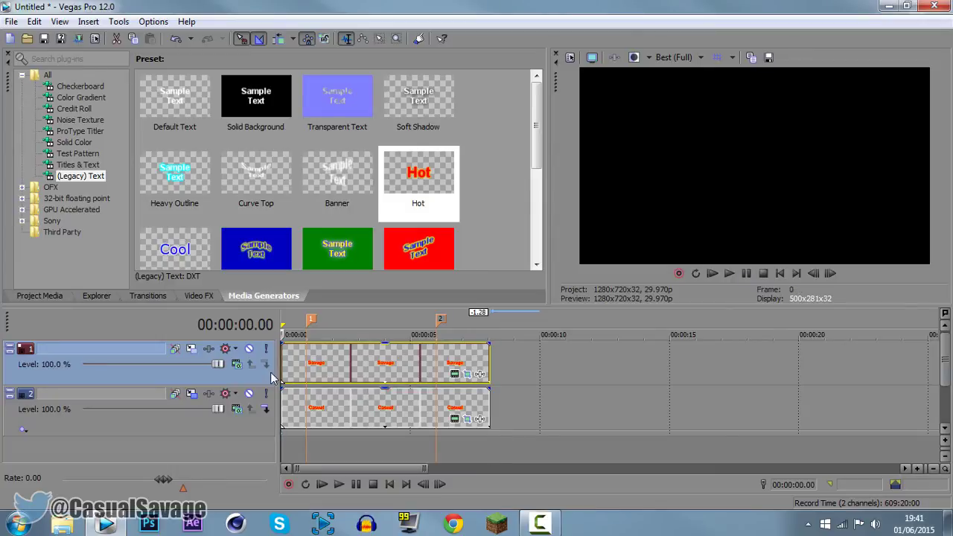
pyautogui.click(313, 374)
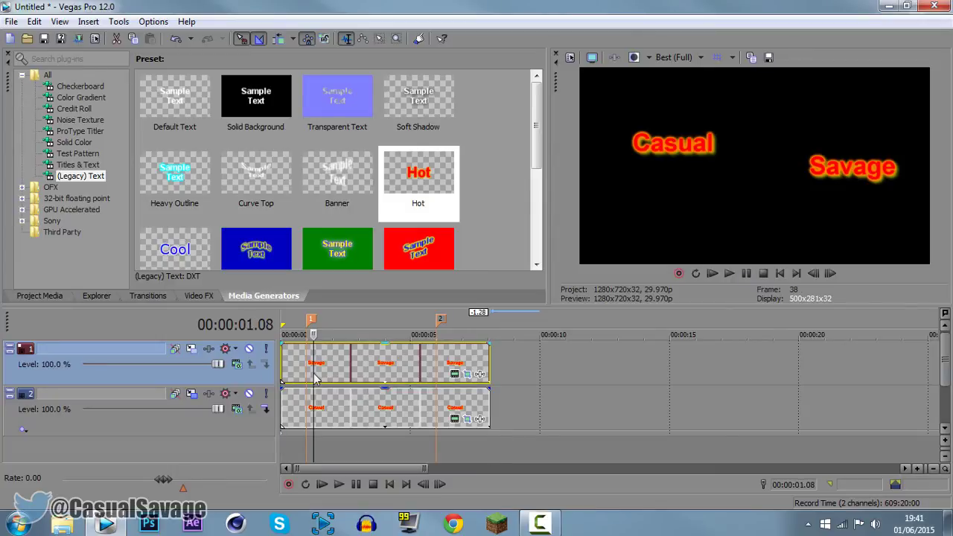
pyautogui.click(374, 335)
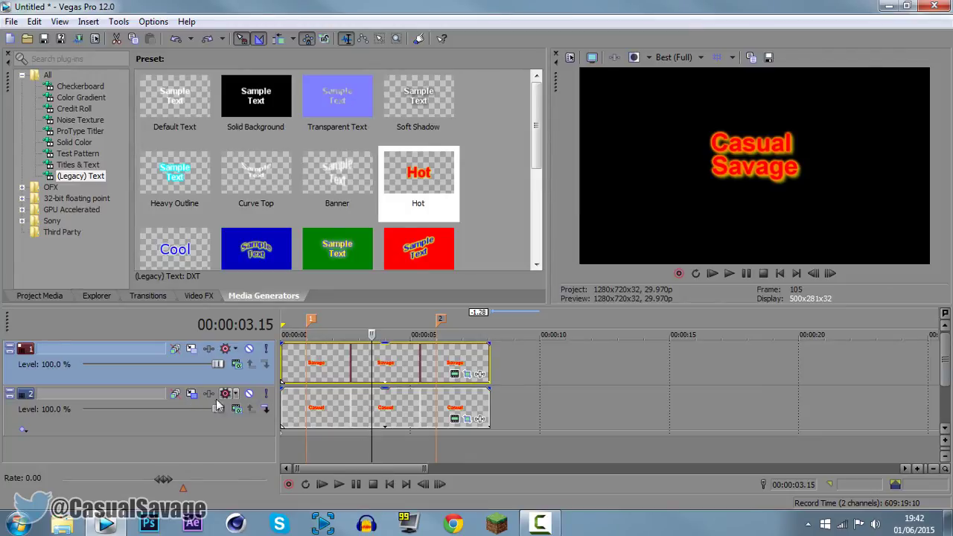
# - Raise the Casual track higher in the frame with Track Motion (Y 97.15)
pyautogui.click(191, 393)
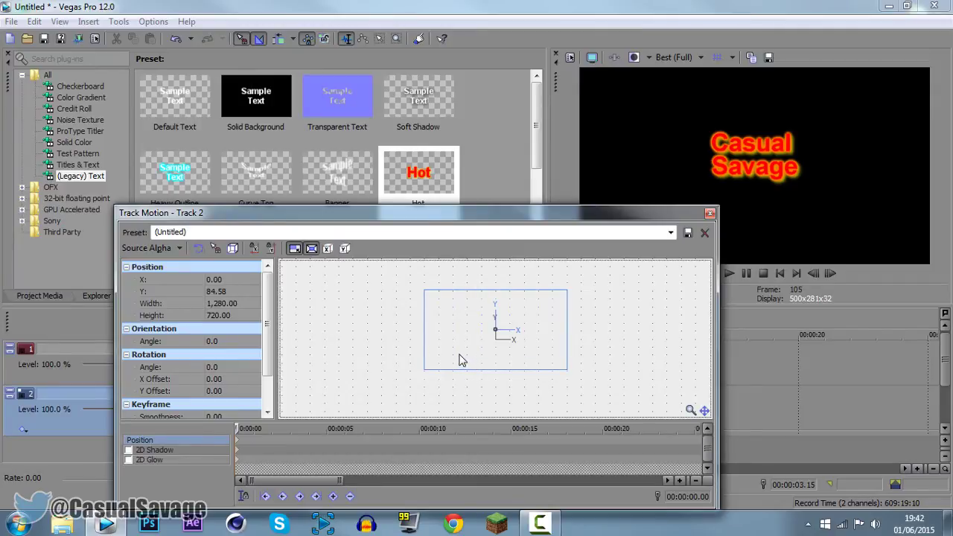
pyautogui.moveTo(460, 359); pyautogui.dragTo(456, 359)
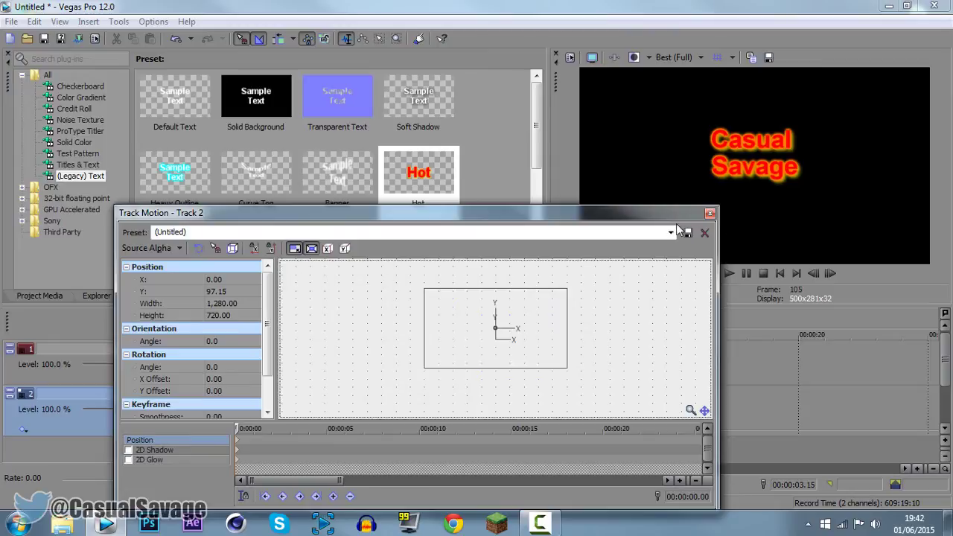
pyautogui.click(710, 216)
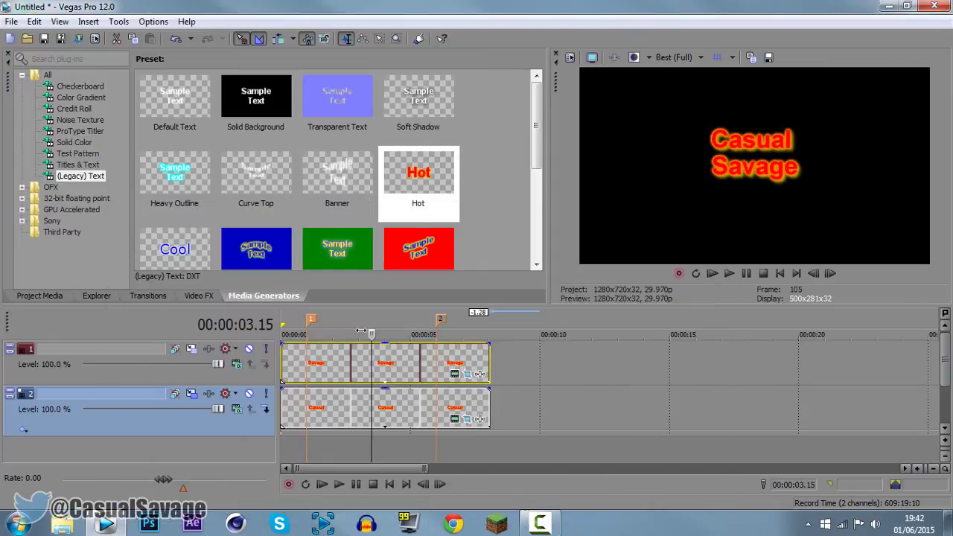
# - Lower the Savage track to Track Motion Y -12.58 and play the animation from the start
pyautogui.click(191, 350)
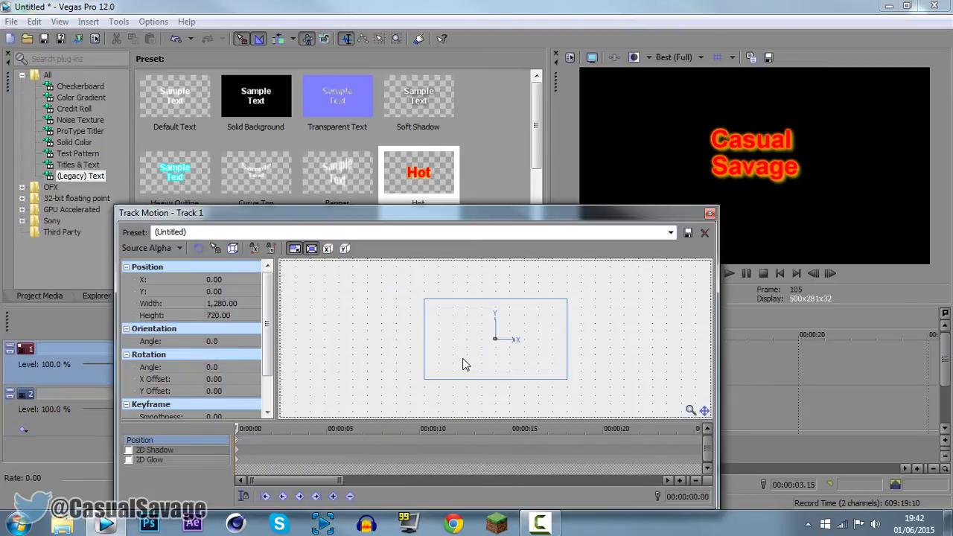
pyautogui.moveTo(463, 364); pyautogui.dragTo(463, 366)
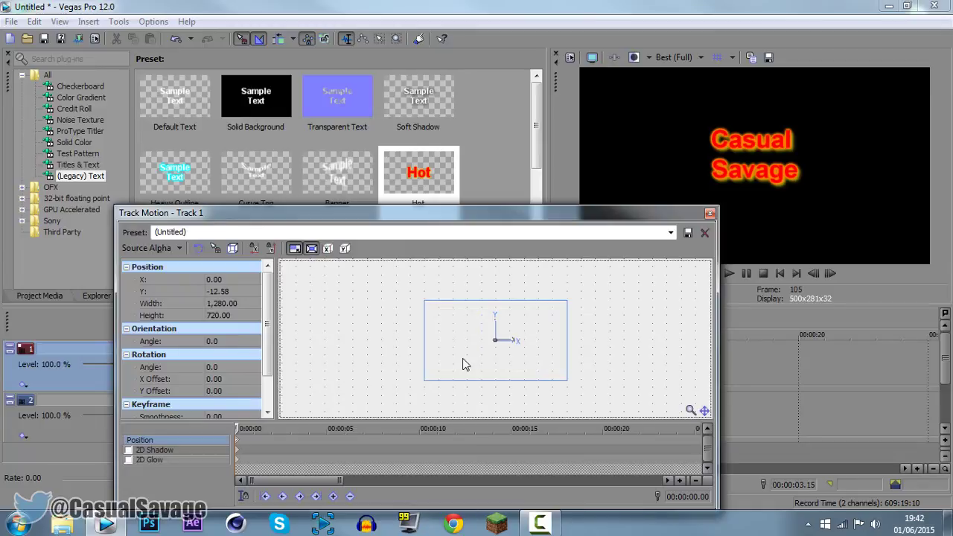
pyautogui.click(710, 215)
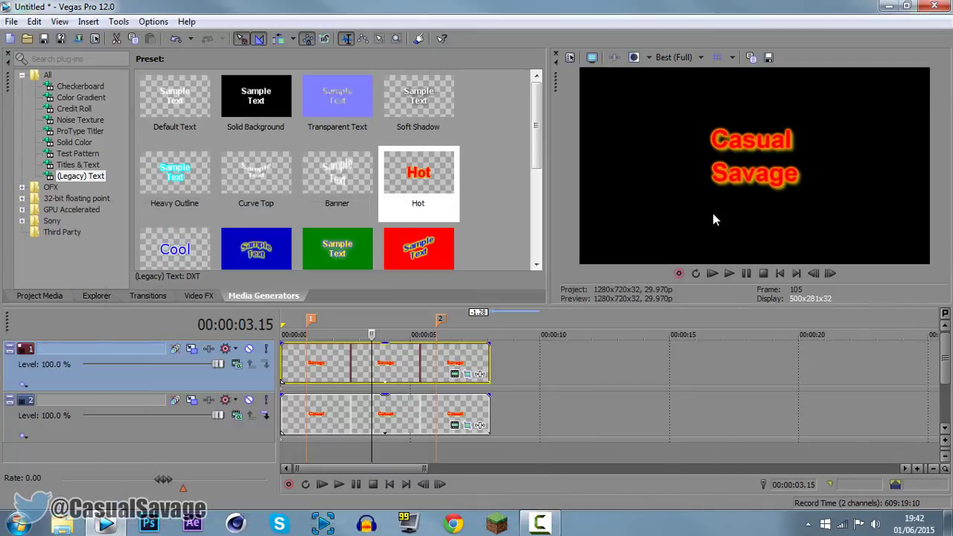
pyautogui.click(712, 275)
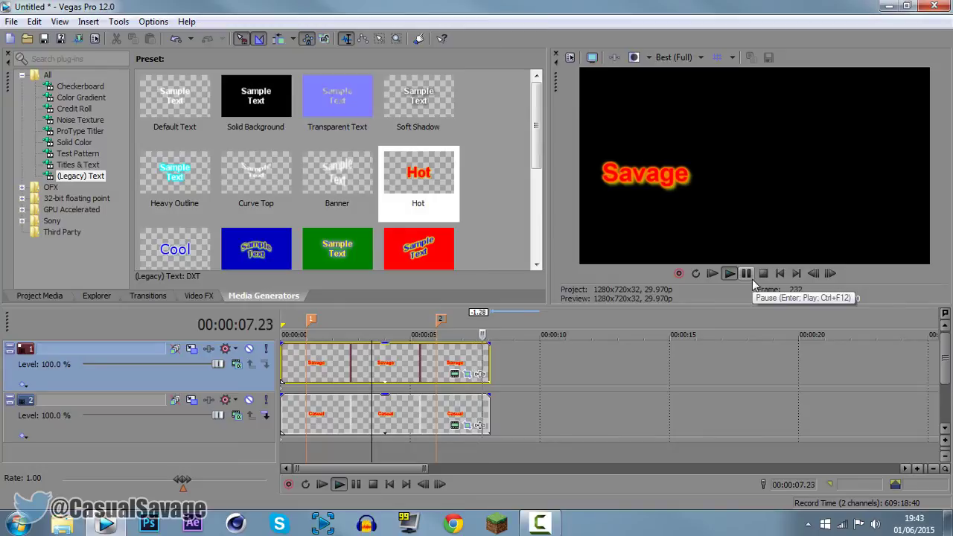
# - Shift Savage's final Pan/Crop keyframe to X center 1,760, then play from about 3 seconds
pyautogui.click(475, 376)
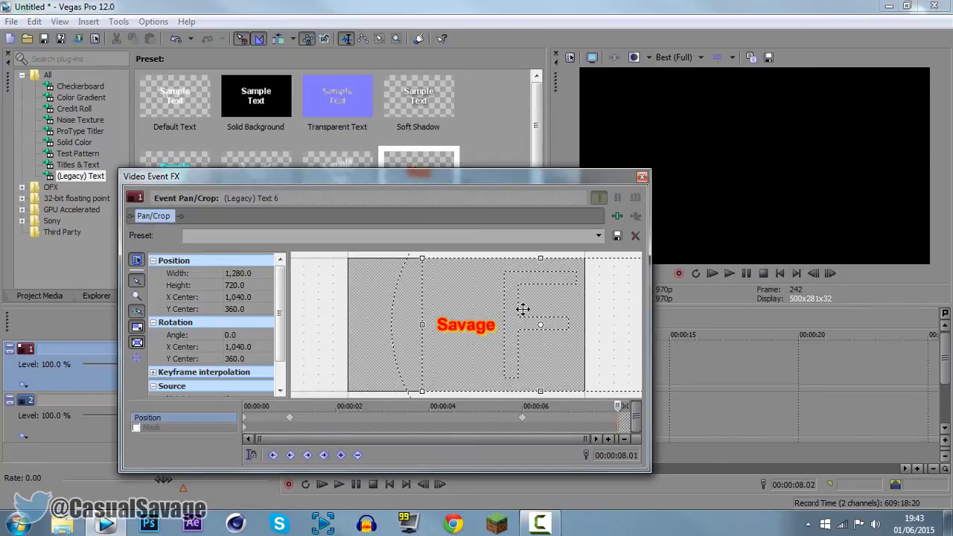
pyautogui.moveTo(494, 328); pyautogui.dragTo(616, 333)
pyautogui.click(642, 177)
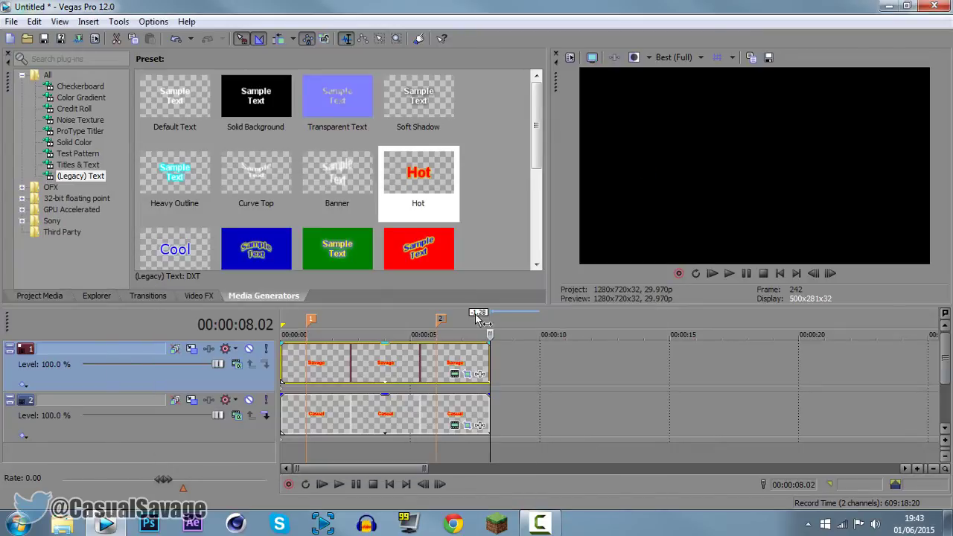
pyautogui.click(371, 378)
pyautogui.press('space')
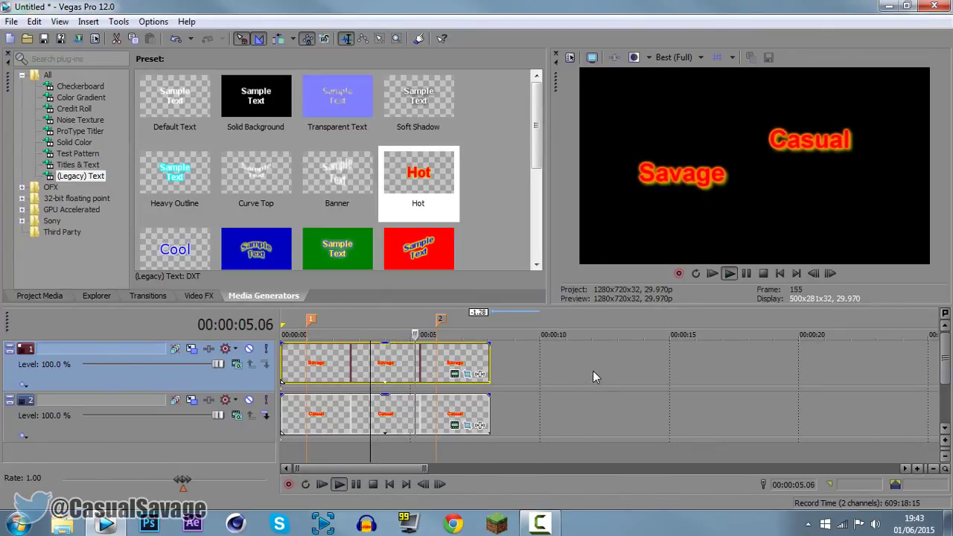
# - Pause playback and replace the Savage event's text with 'gdfgdf'
pyautogui.click(747, 273)
pyautogui.click(389, 387)
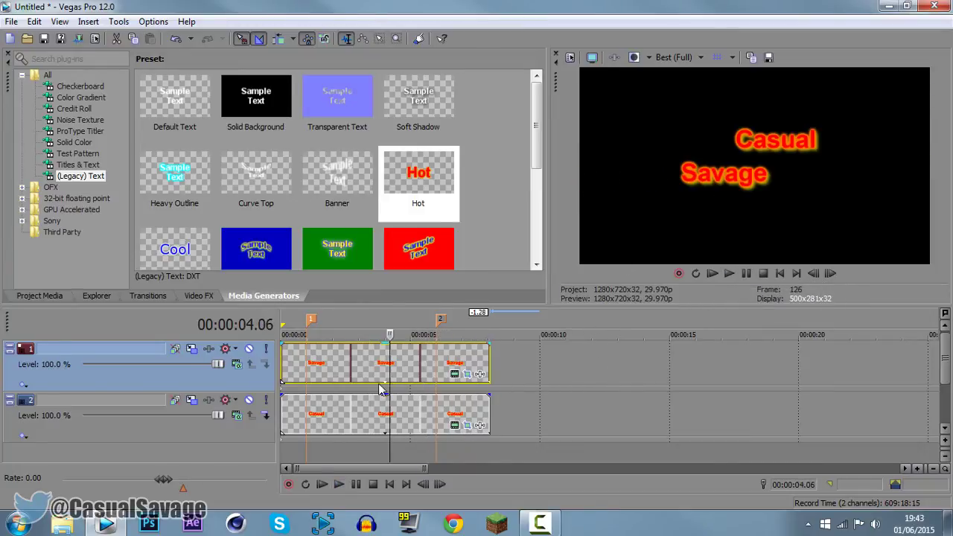
pyautogui.click(376, 426)
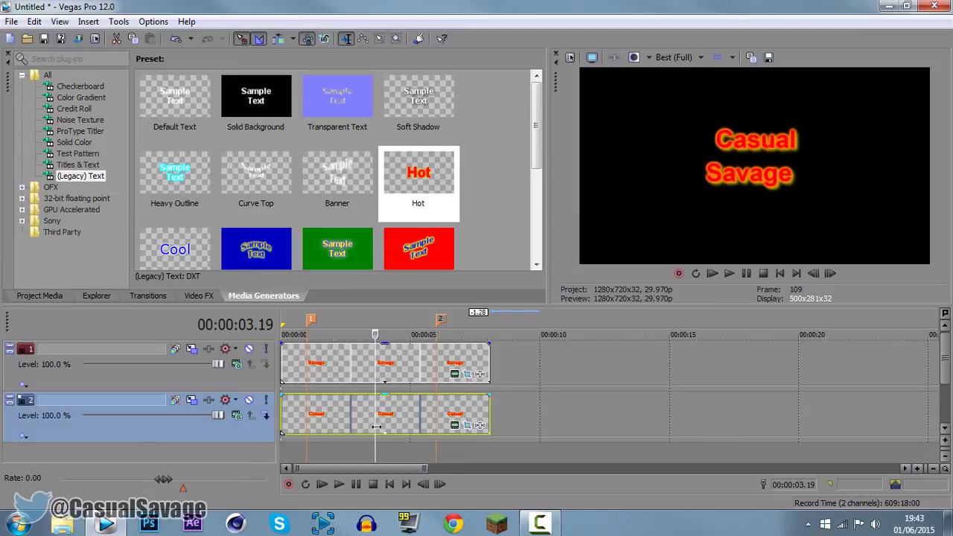
pyautogui.click(378, 369)
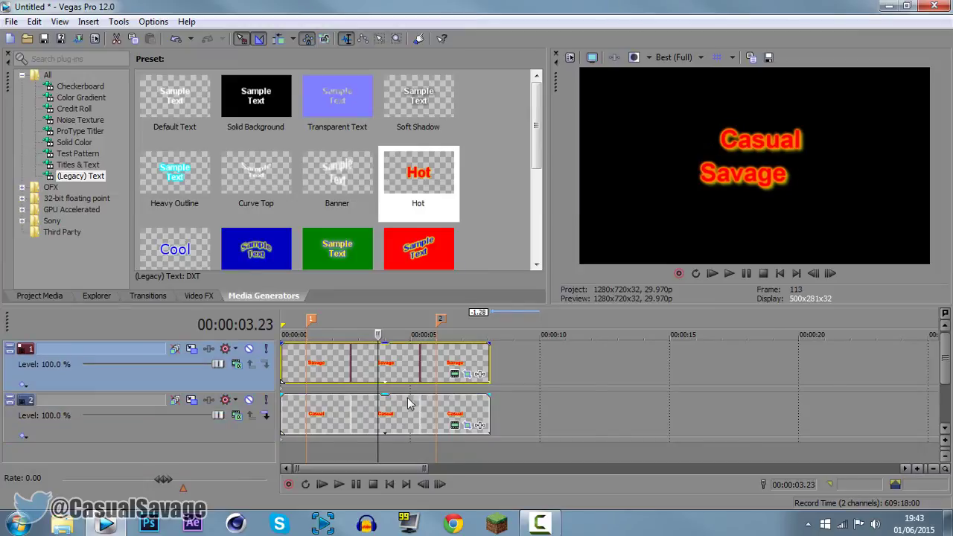
pyautogui.scroll(2, 408, 404)
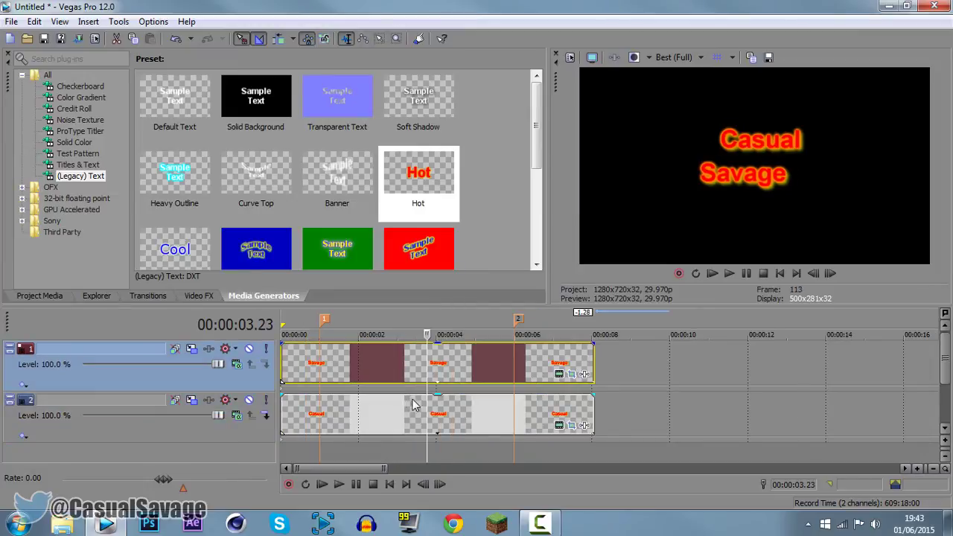
pyautogui.click(559, 374)
pyautogui.hotkey('ctrl', 'a')
pyautogui.write('gdfgdf')
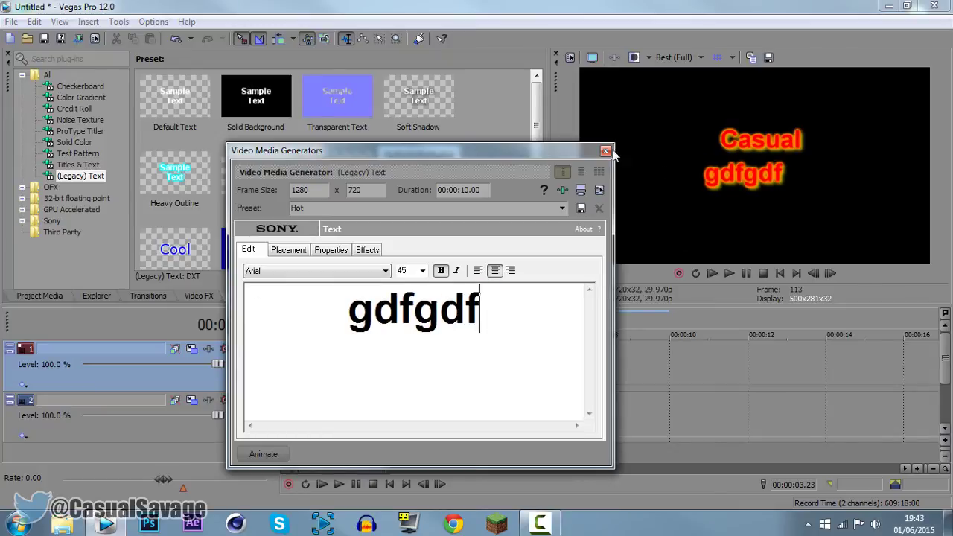
pyautogui.click(605, 151)
# - Replace the Casual event's text with 'dgvdfgbfdgbf' and play the edited animation to review it
pyautogui.click(461, 429)
pyautogui.click(558, 426)
pyautogui.hotkey('ctrl', 'a')
pyautogui.write('dgvdfgbfdgbf')
pyautogui.click(606, 151)
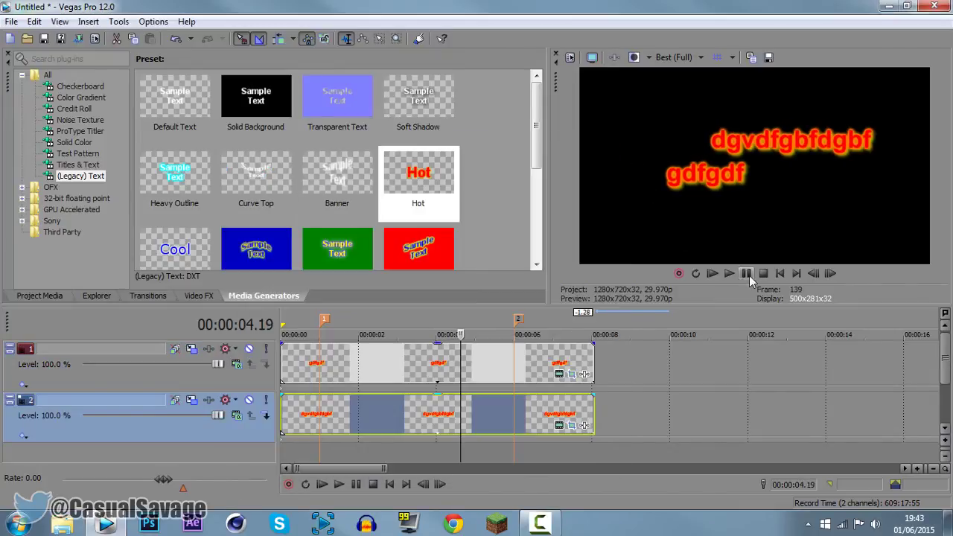
pyautogui.click(713, 273)
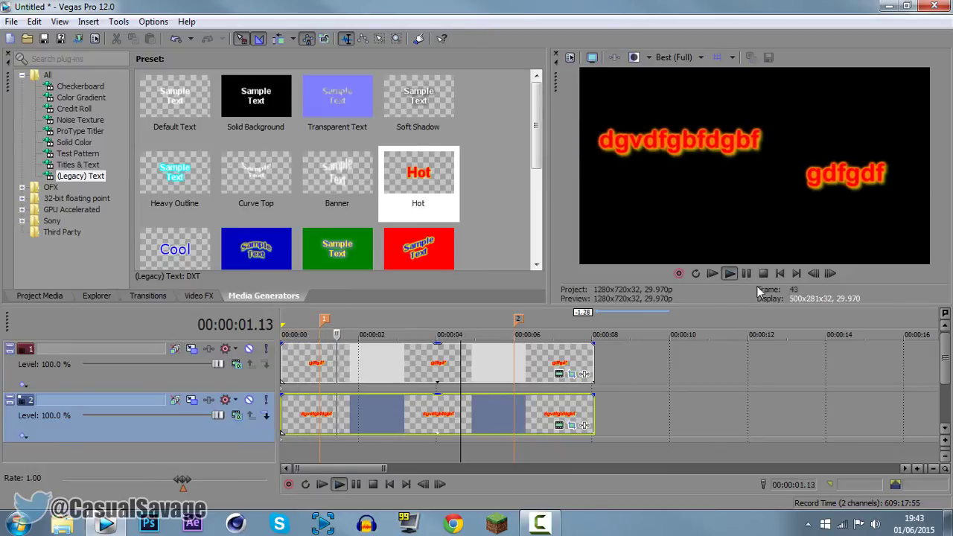
pyautogui.click(747, 273)
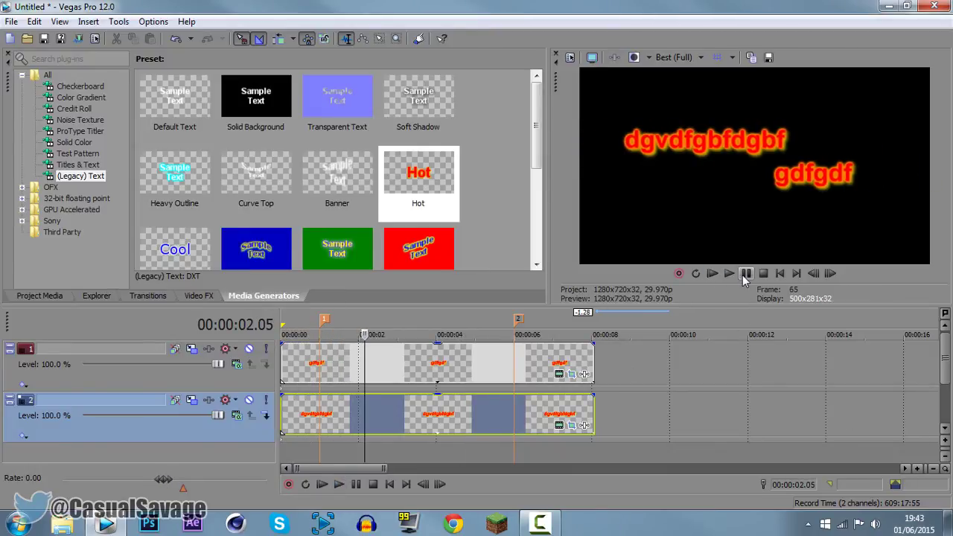